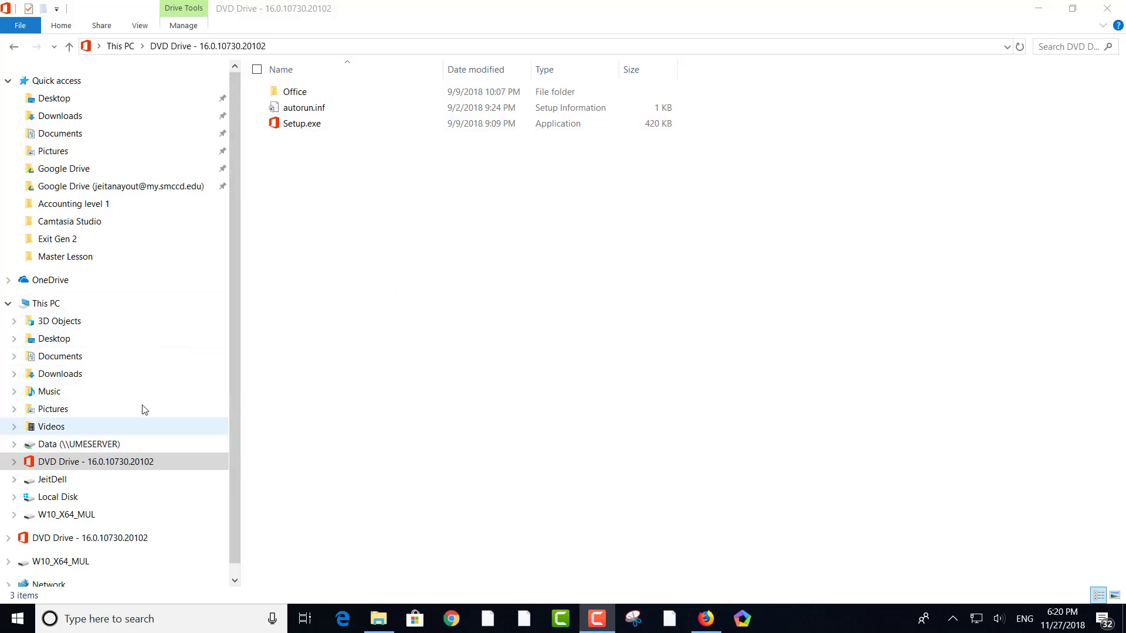
# Open the Office folder on DVD Drive 16.0.10730.20102 to view its setup files
pyautogui.click(78, 462)
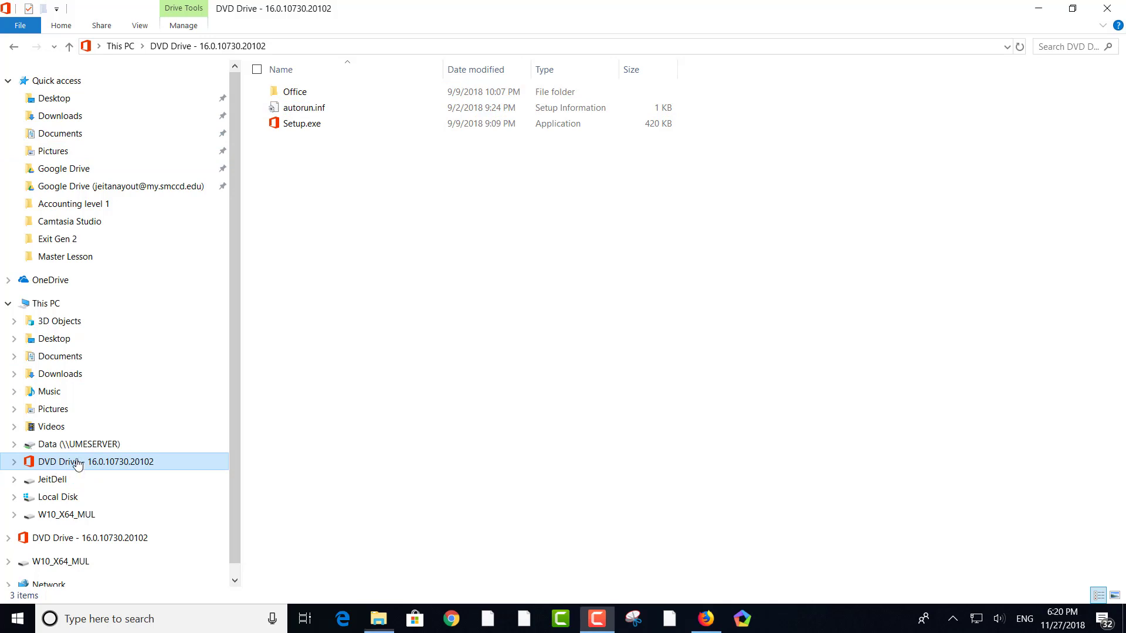
pyautogui.doubleClick(314, 97)
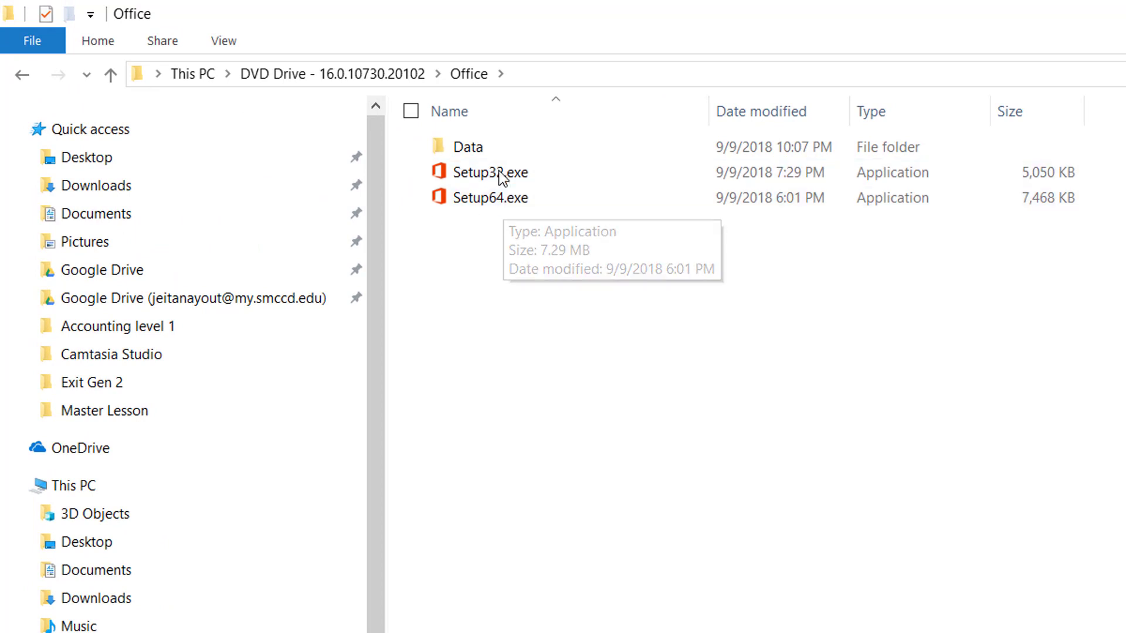
pyautogui.moveTo(46, 303)
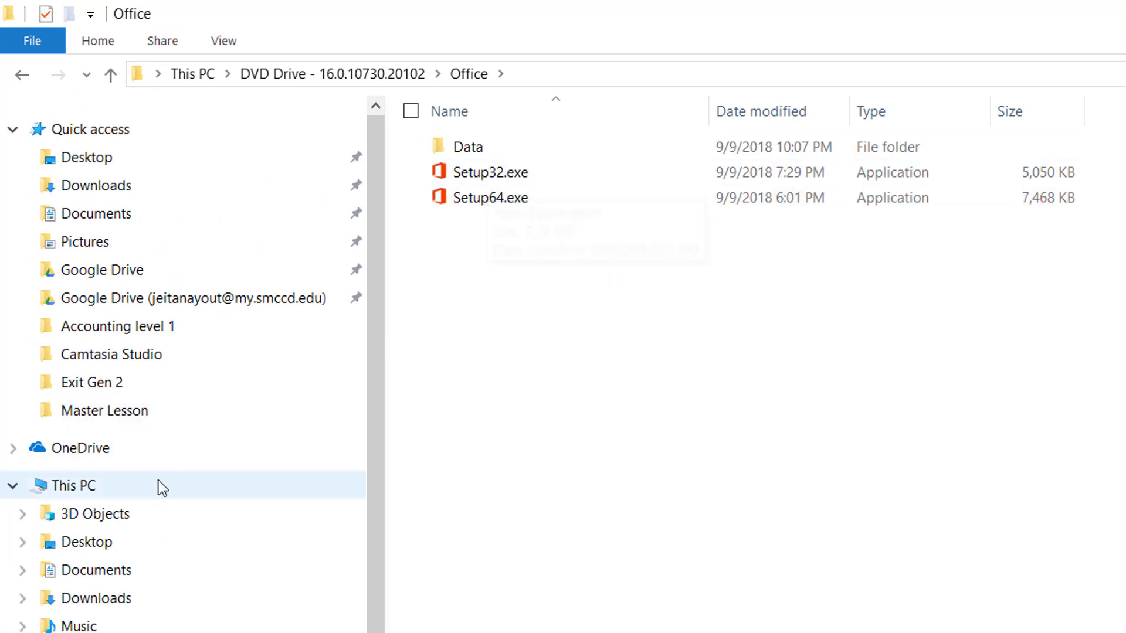
# Open This PC's Properties to view the computer's system information
pyautogui.click(88, 491)
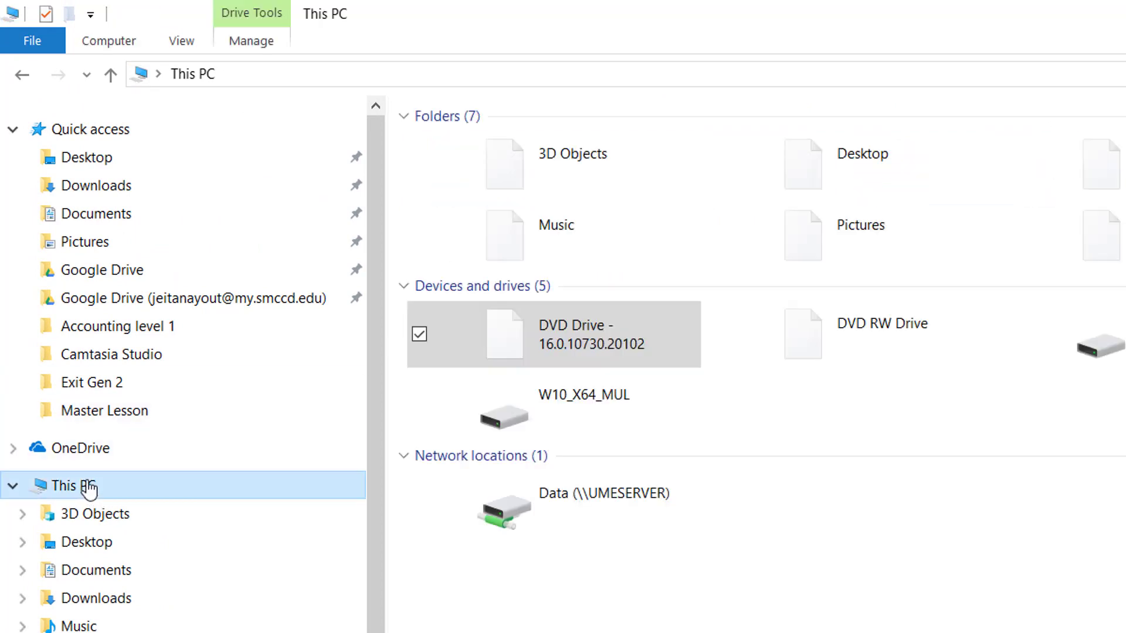
pyautogui.rightClick(88, 490)
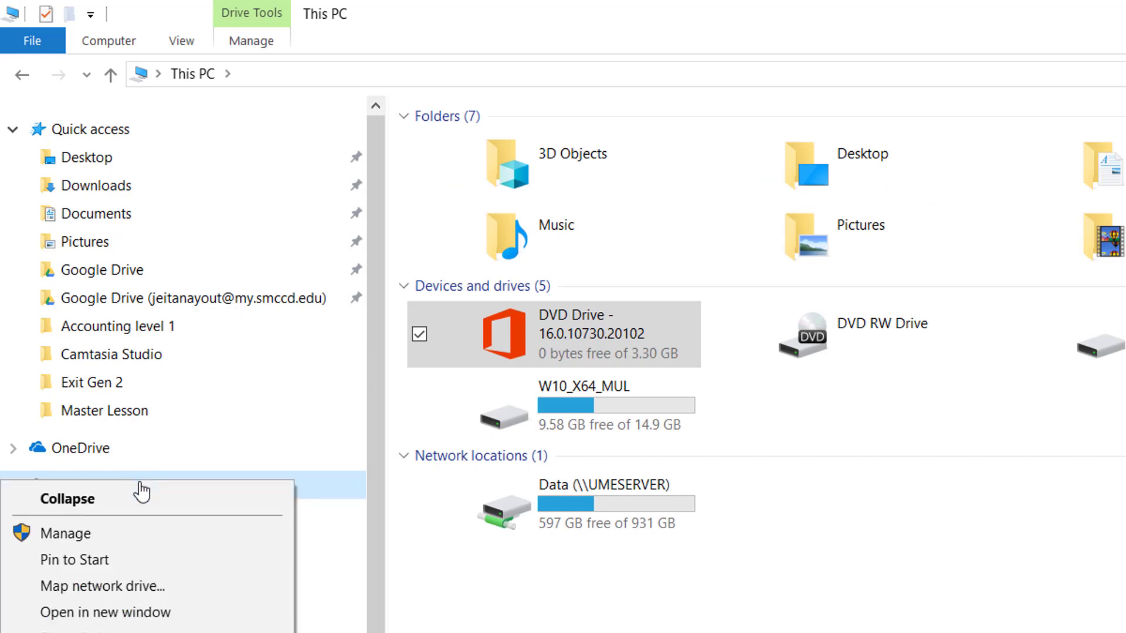
pyautogui.click(352, 483)
pyautogui.rightClick(261, 487)
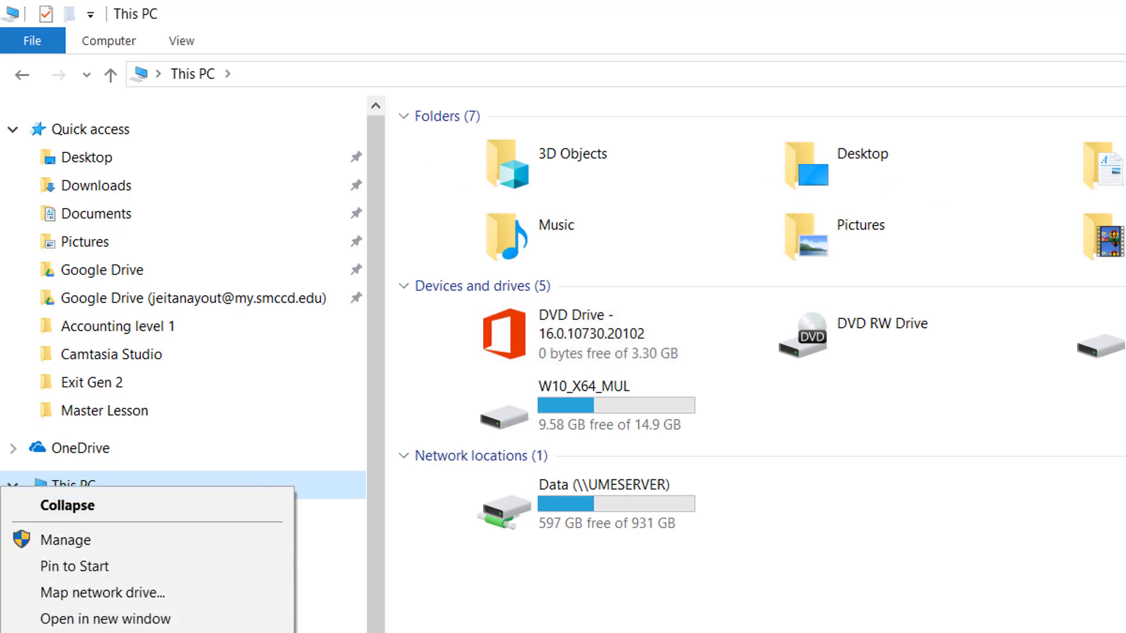
pyautogui.click(70, 630)
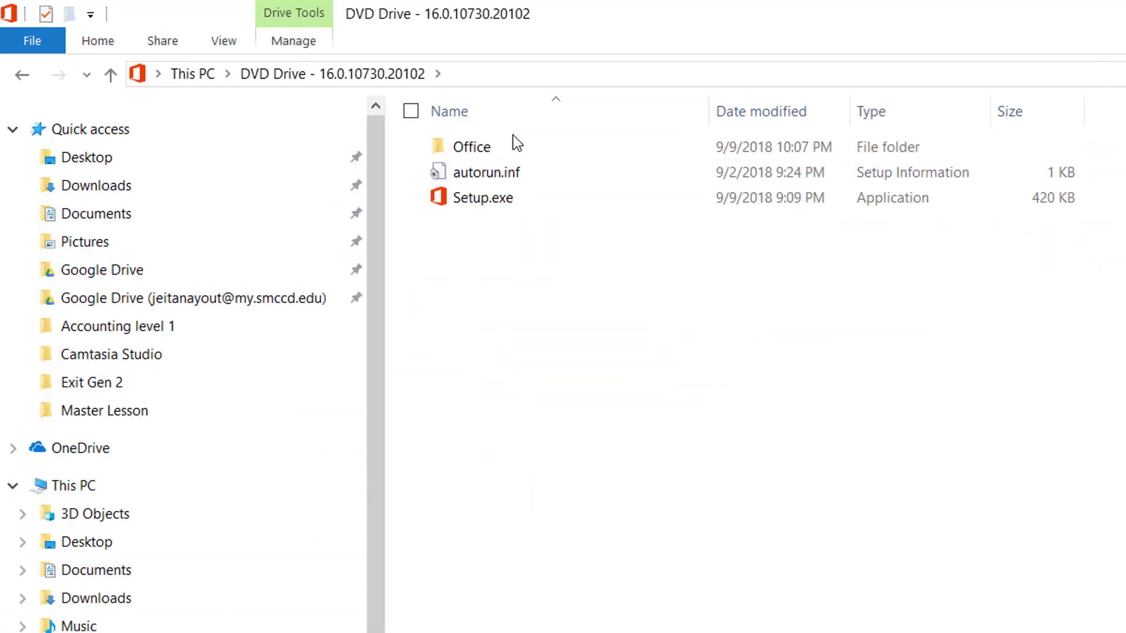
# Run Setup64.exe from the disc's Office folder to begin the 64-bit Office install
pyautogui.doubleClick(496, 154)
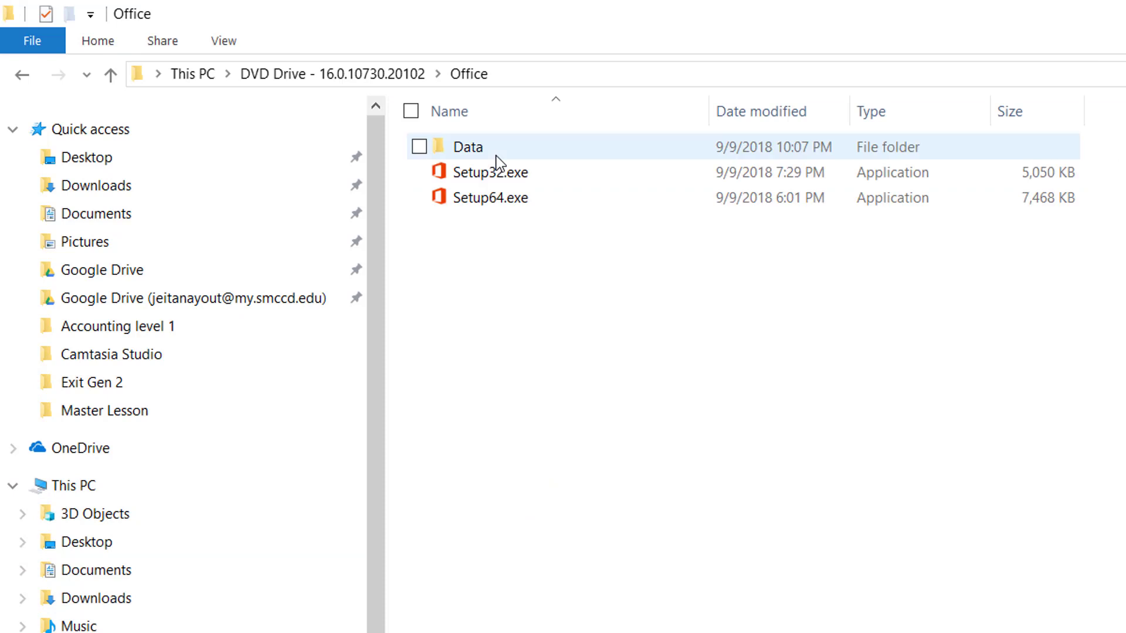
pyautogui.click(507, 203)
pyautogui.doubleClick(508, 202)
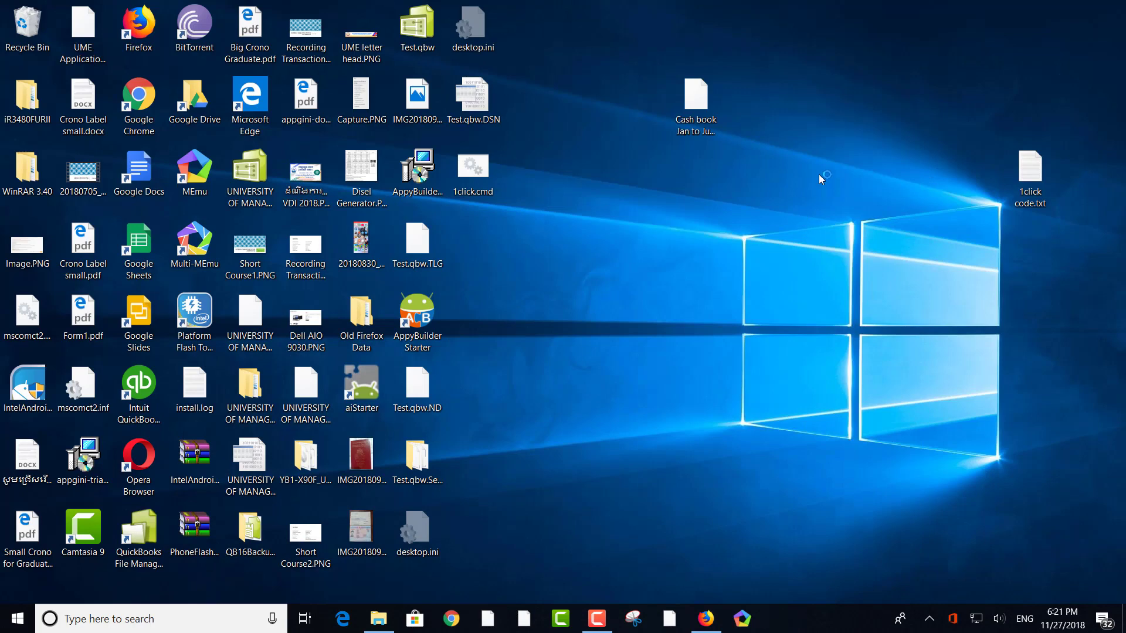
# Refresh the desktop twice while the Office installer runs in the background
pyautogui.rightClick(819, 174)
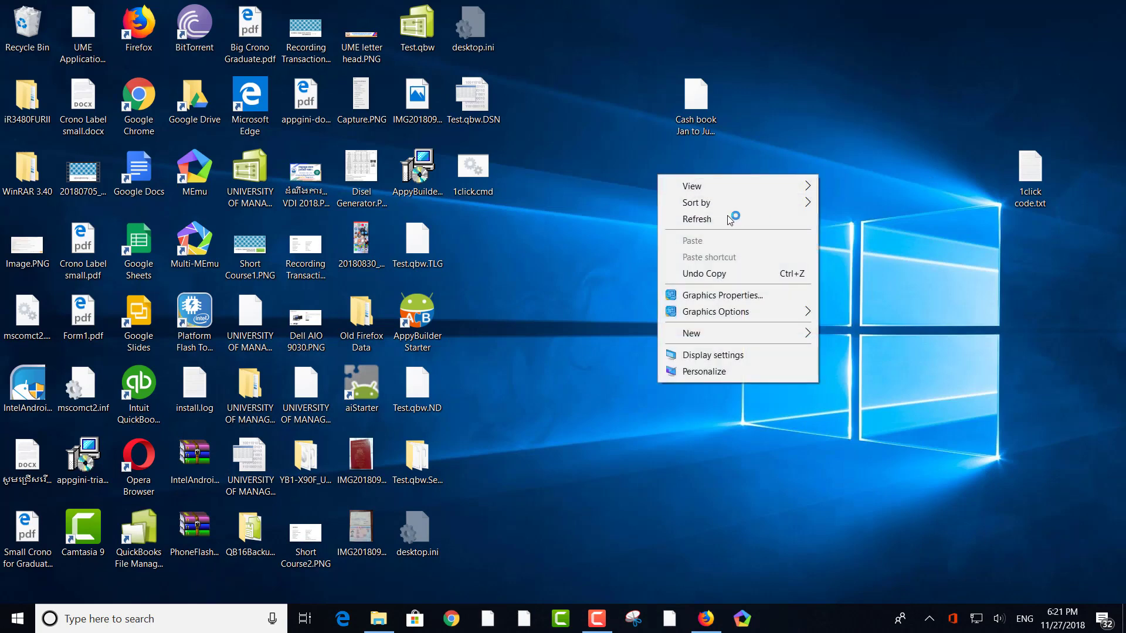
pyautogui.click(729, 219)
pyautogui.rightClick(881, 177)
pyautogui.click(792, 220)
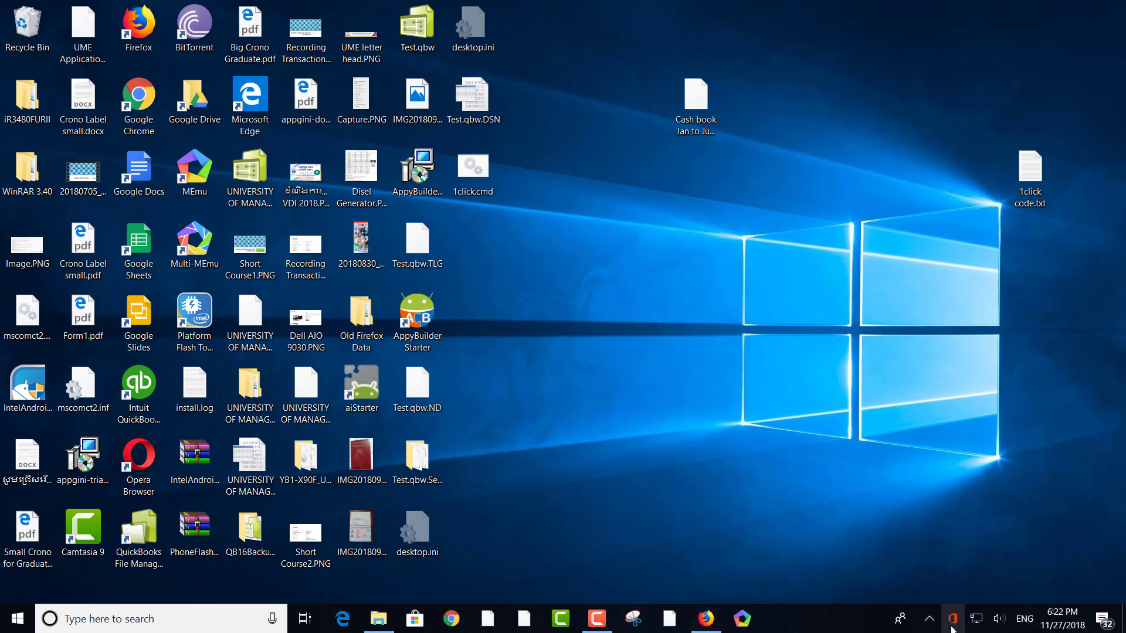
pyautogui.moveTo(951, 618)
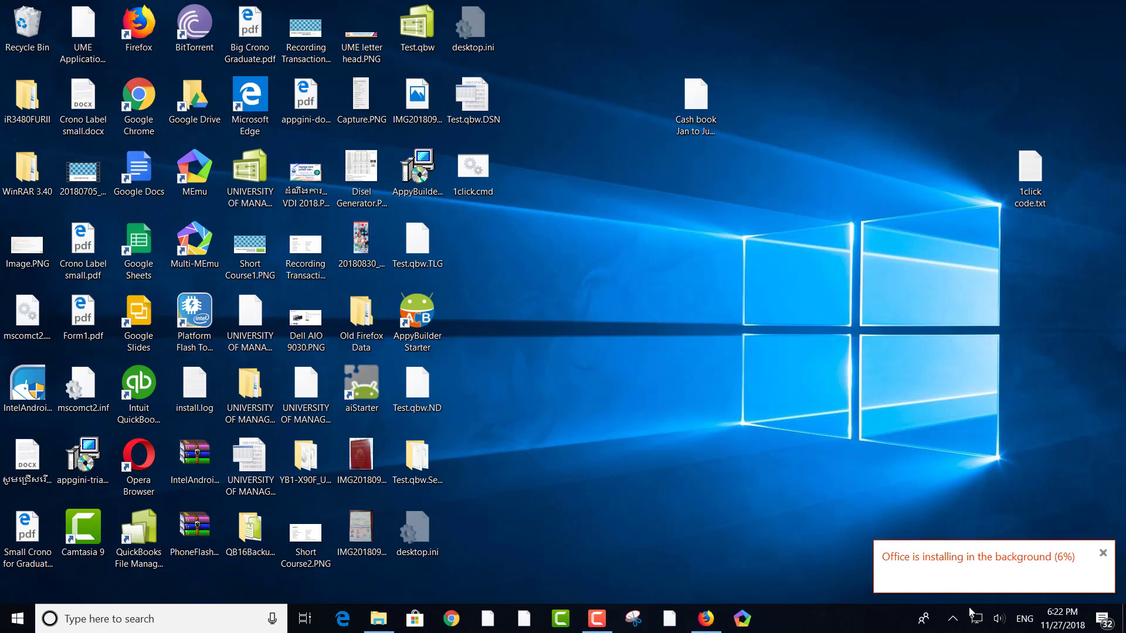
# Show the hidden tray icons and refresh the desktop while Office finishes installing
pyautogui.click(951, 620)
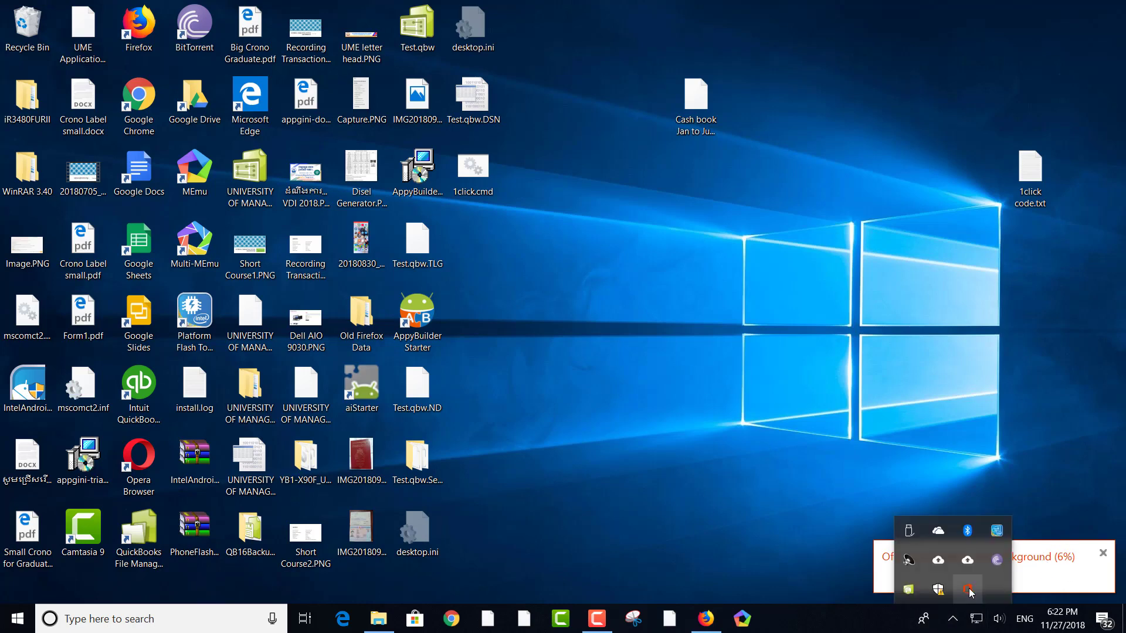
pyautogui.rightClick(670, 283)
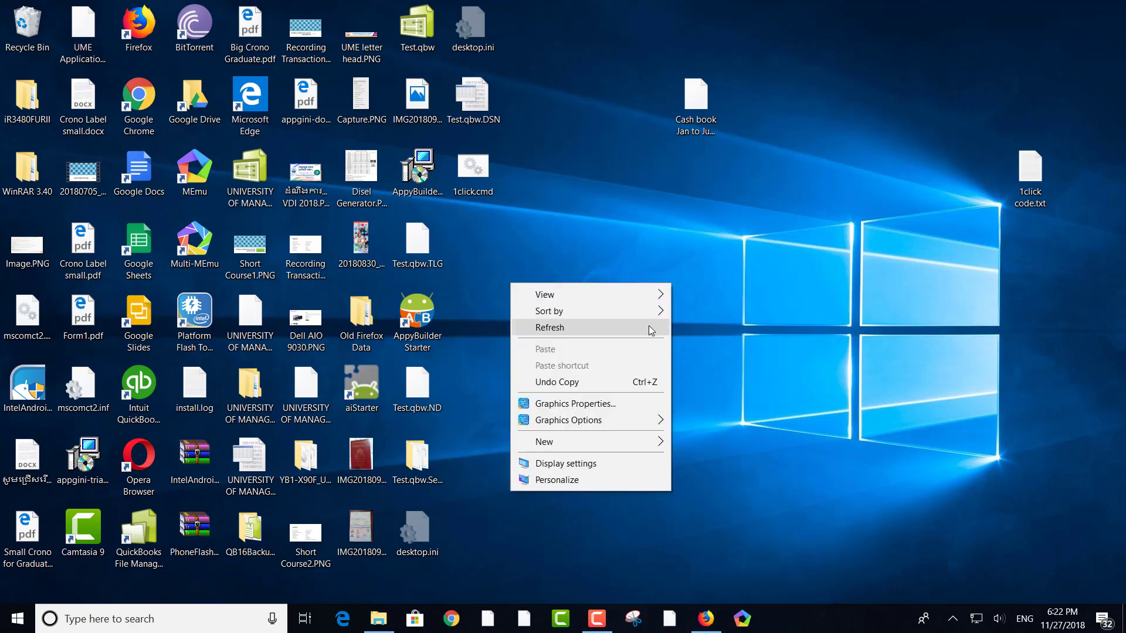
pyautogui.click(649, 329)
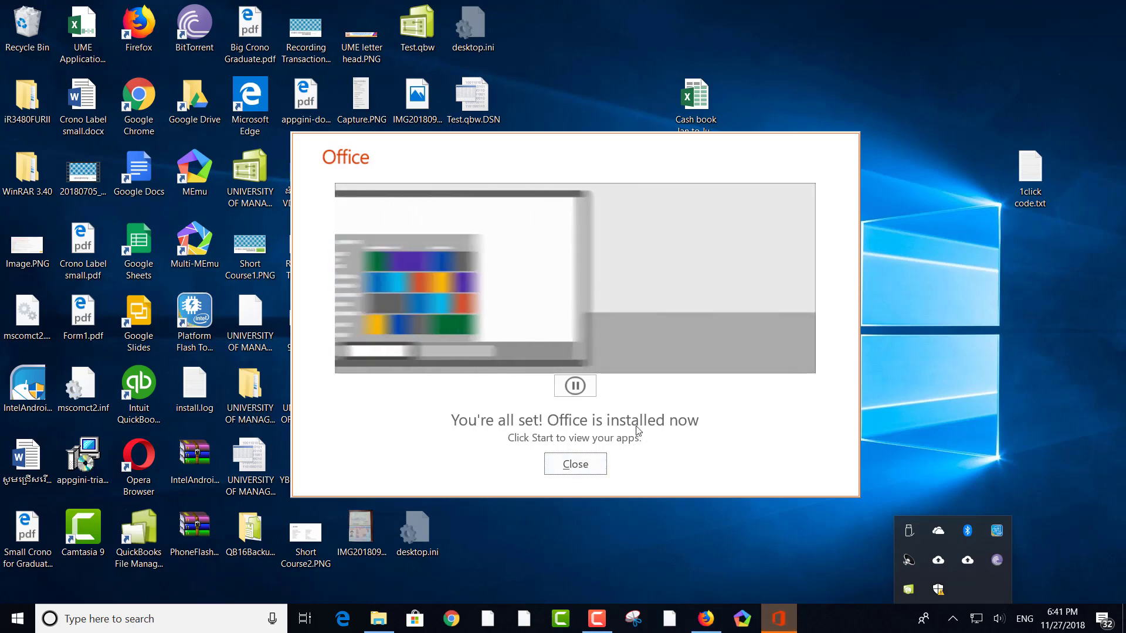
# Close the 'Office is installed now' notice, refresh the desktop, and start Word from Recently added
pyautogui.click(575, 463)
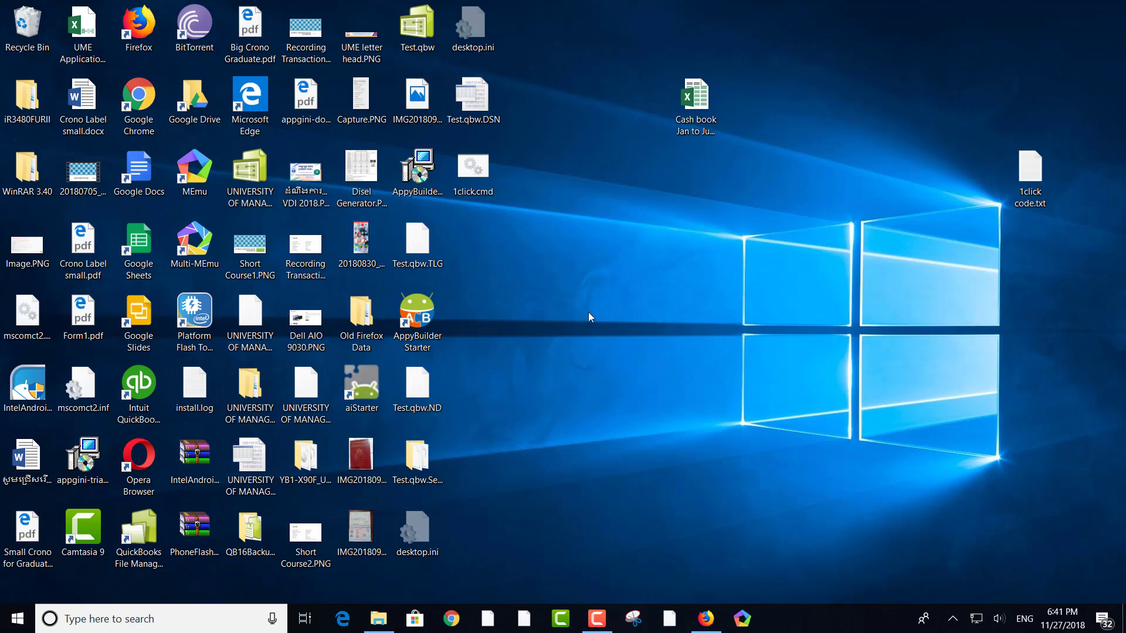
pyautogui.rightClick(604, 210)
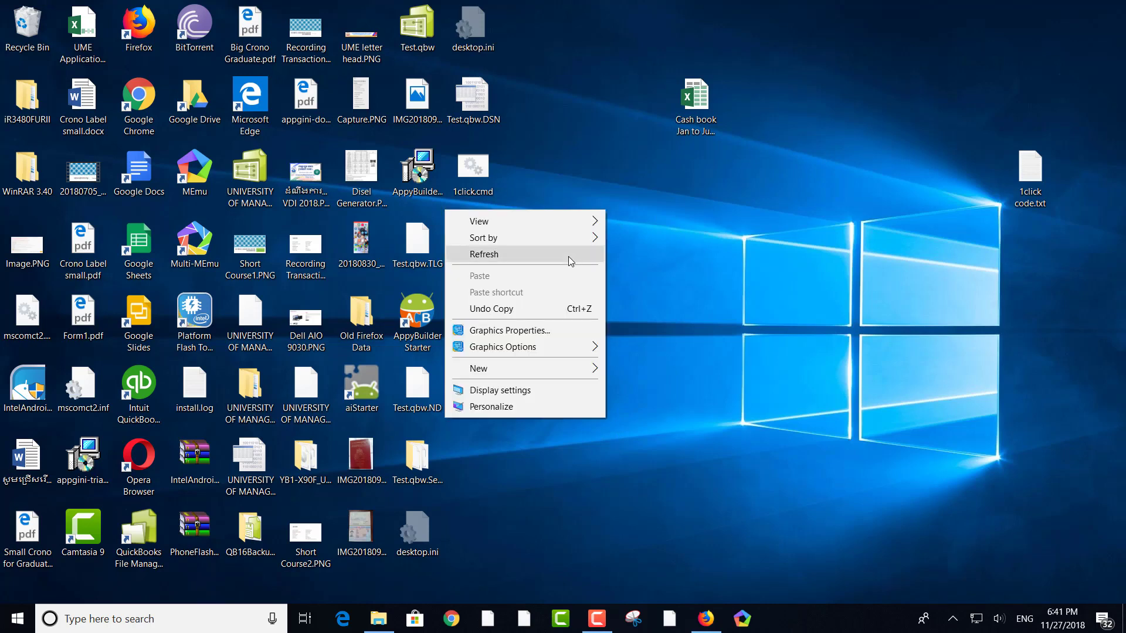
pyautogui.click(568, 255)
pyautogui.rightClick(626, 256)
pyautogui.click(579, 297)
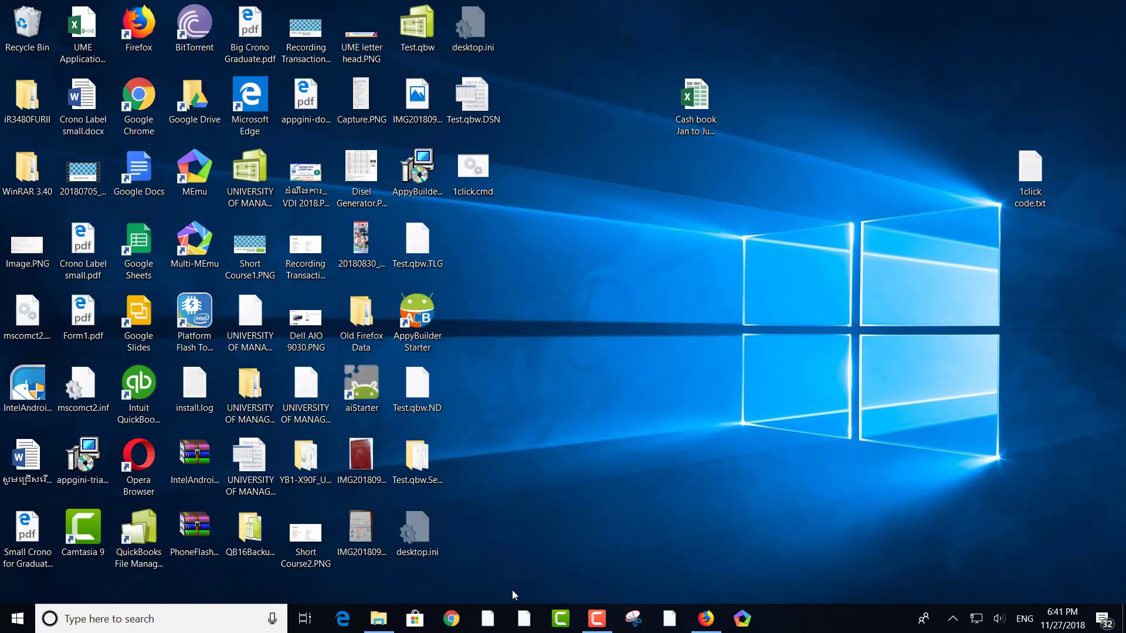
pyautogui.click(17, 619)
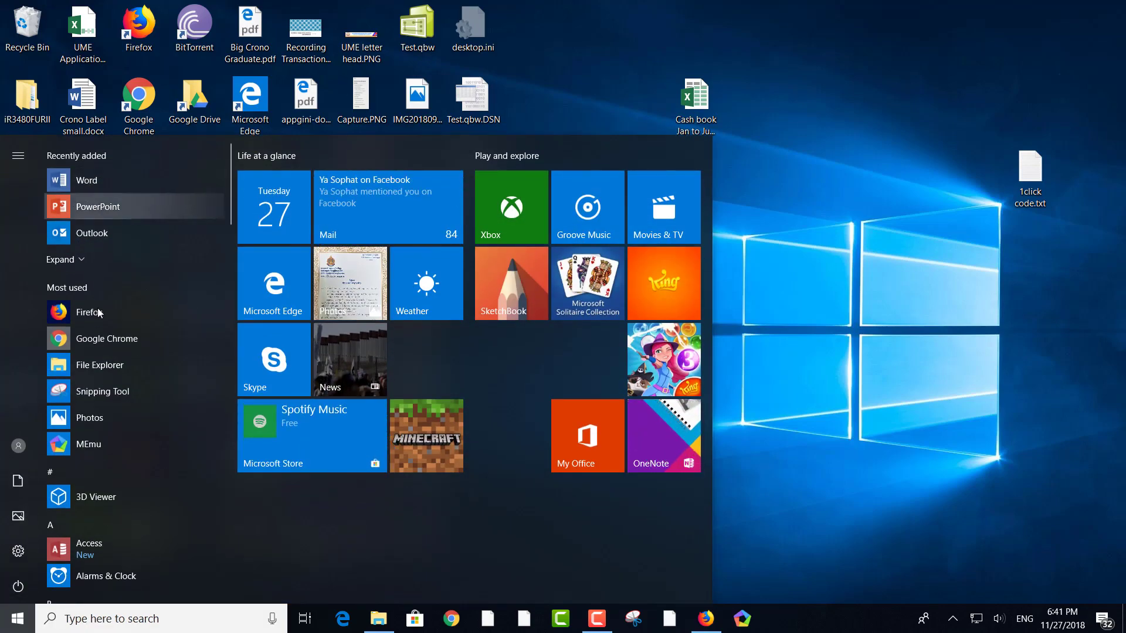
pyautogui.click(91, 182)
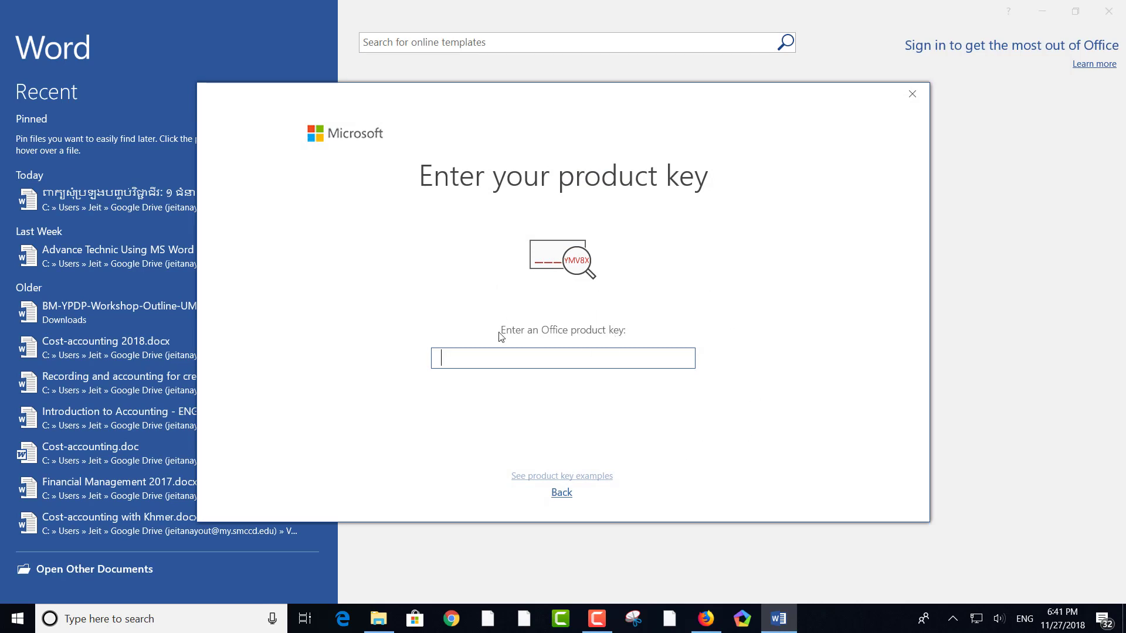
# Skip the product key and sign-in, choose Blank document, and accept the license agreement
pyautogui.click(564, 494)
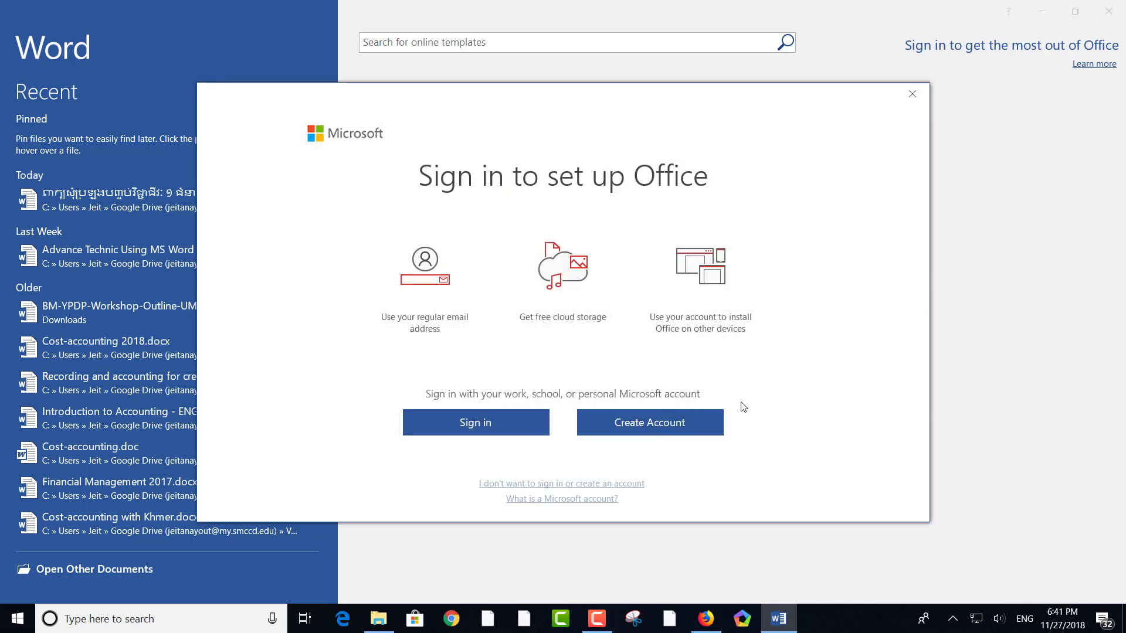
pyautogui.click(912, 94)
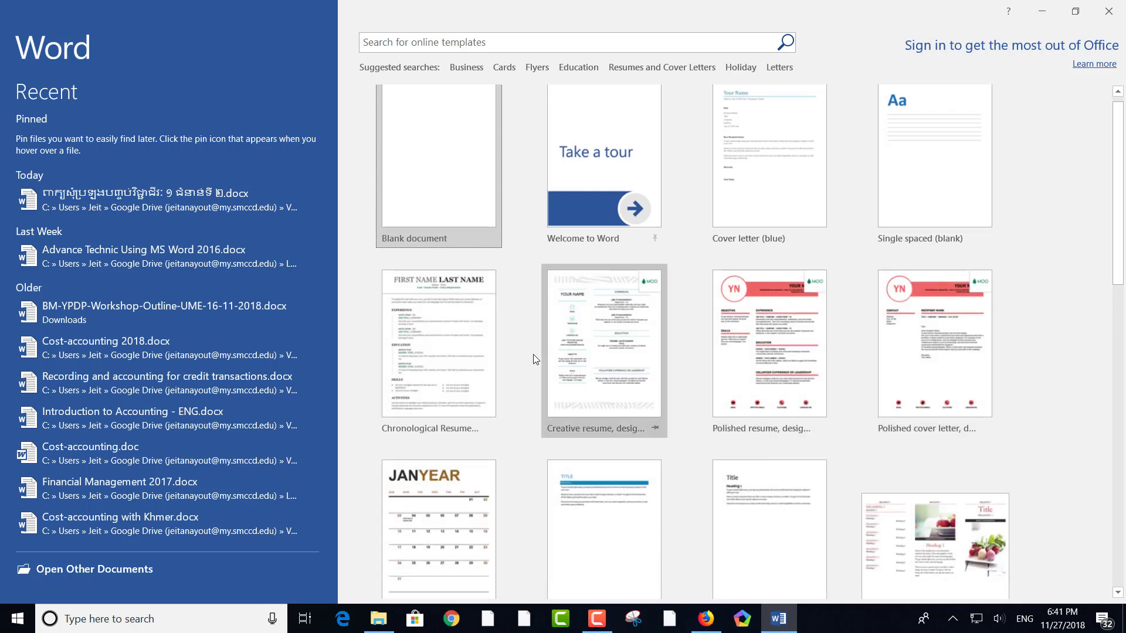
pyautogui.click(465, 178)
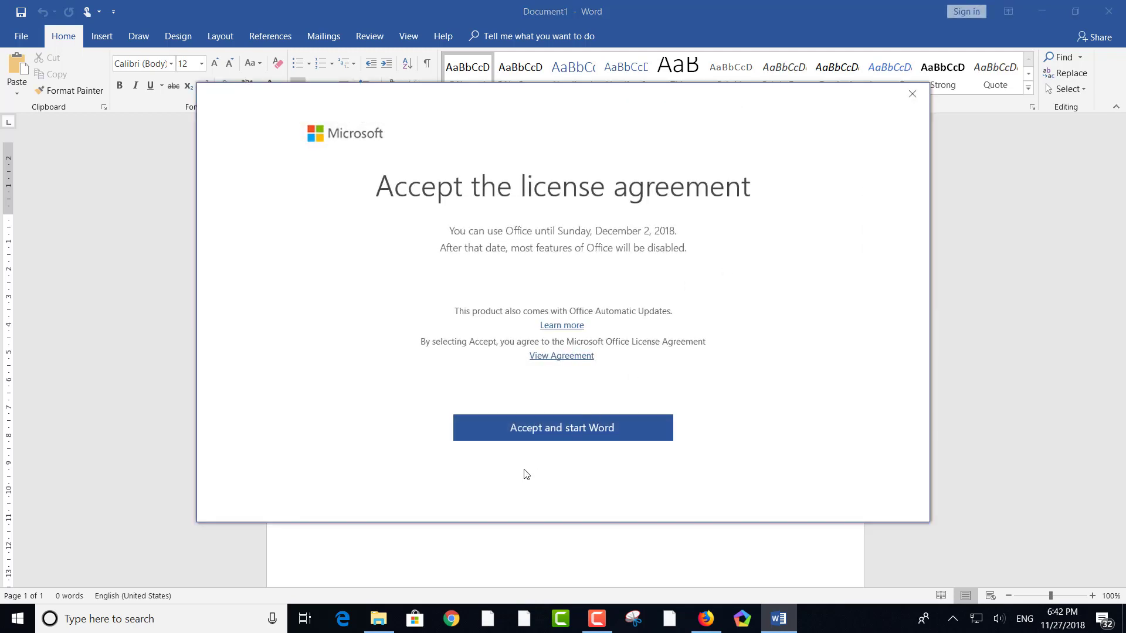
pyautogui.click(608, 433)
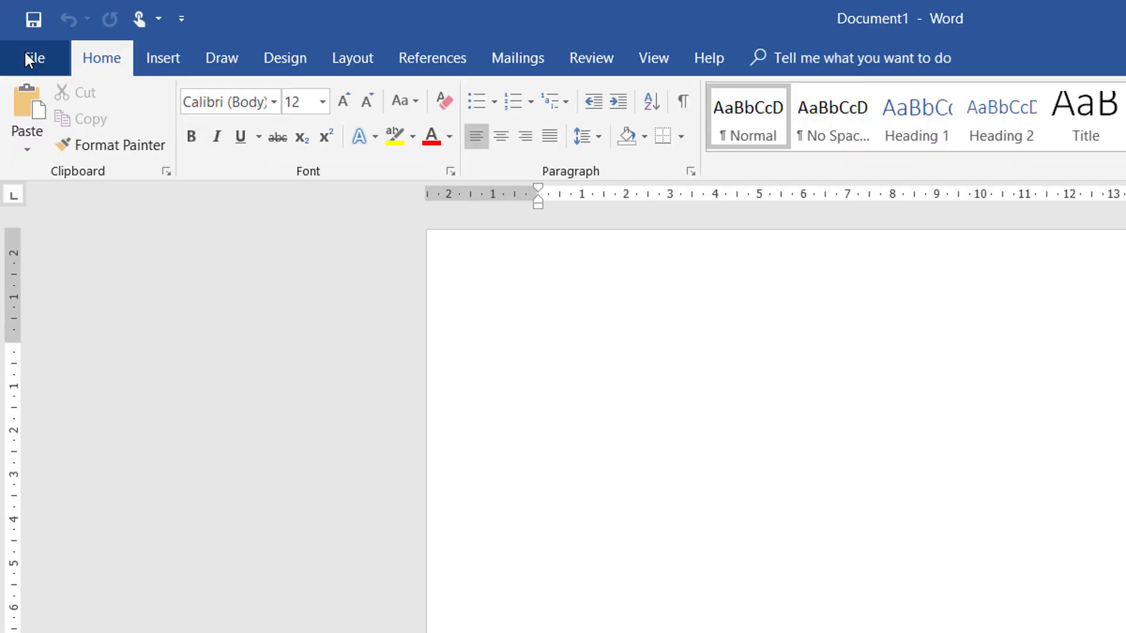
# View File > Account showing Office Professional Plus 2019 needs activation, then close Word
pyautogui.click(25, 52)
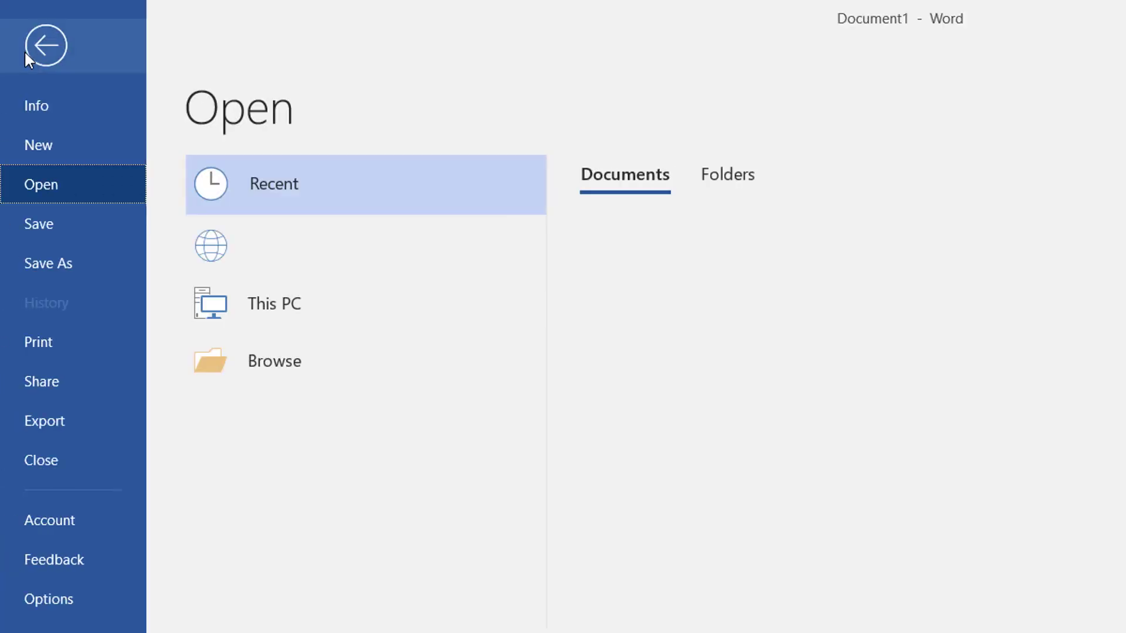
pyautogui.click(54, 519)
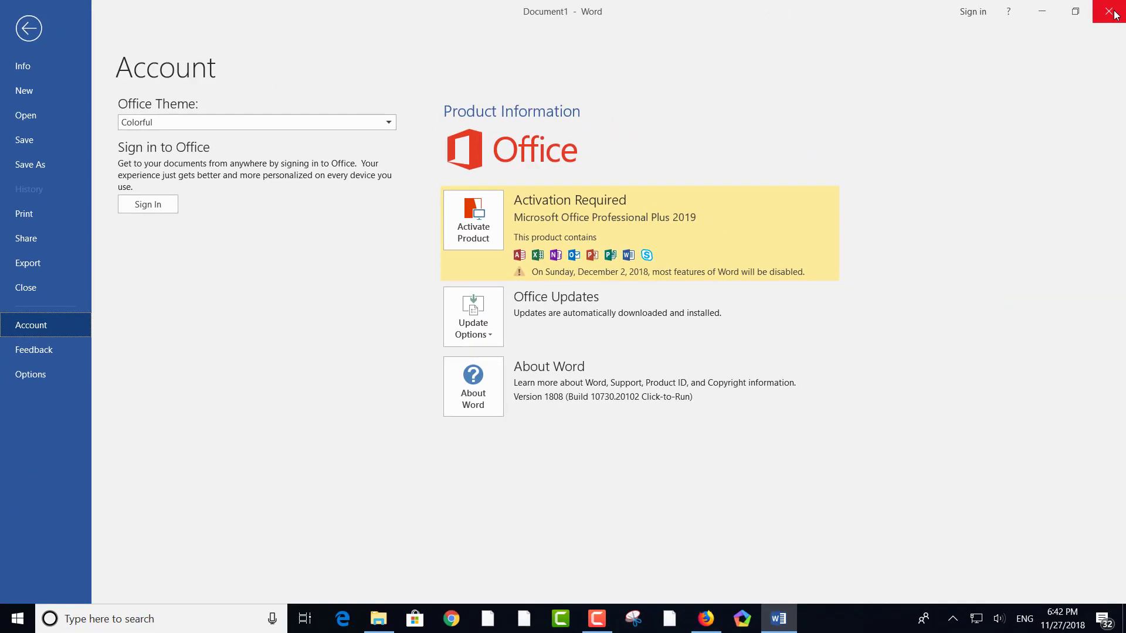
pyautogui.click(1114, 15)
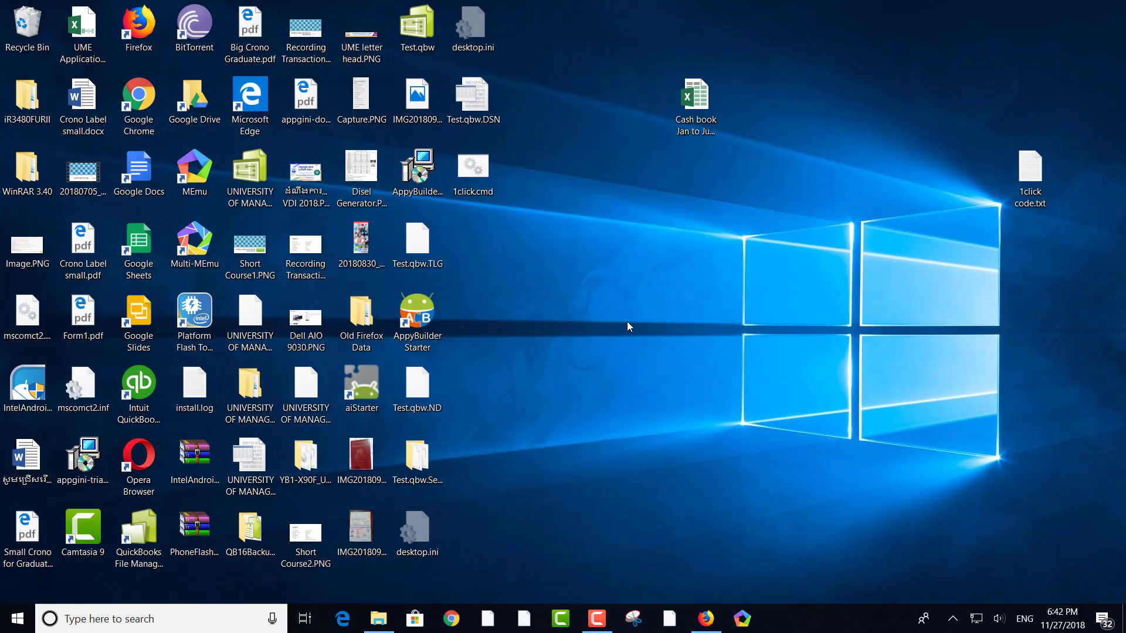
# Refresh the desktop and drag 1click.cmd to the middle of the screen
pyautogui.rightClick(627, 323)
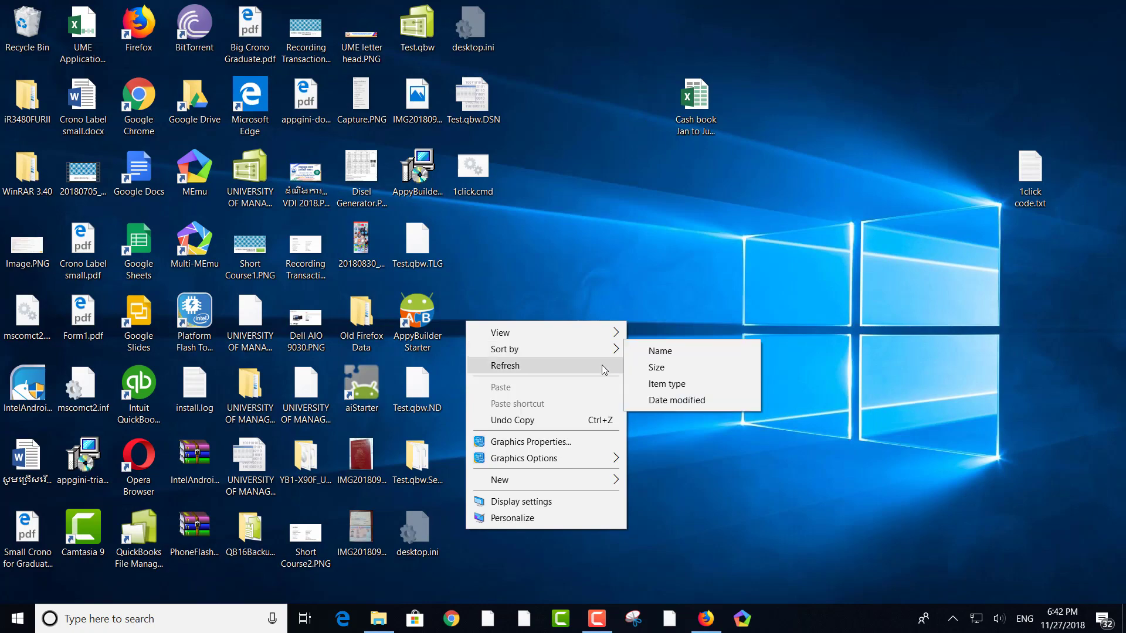
pyautogui.click(602, 365)
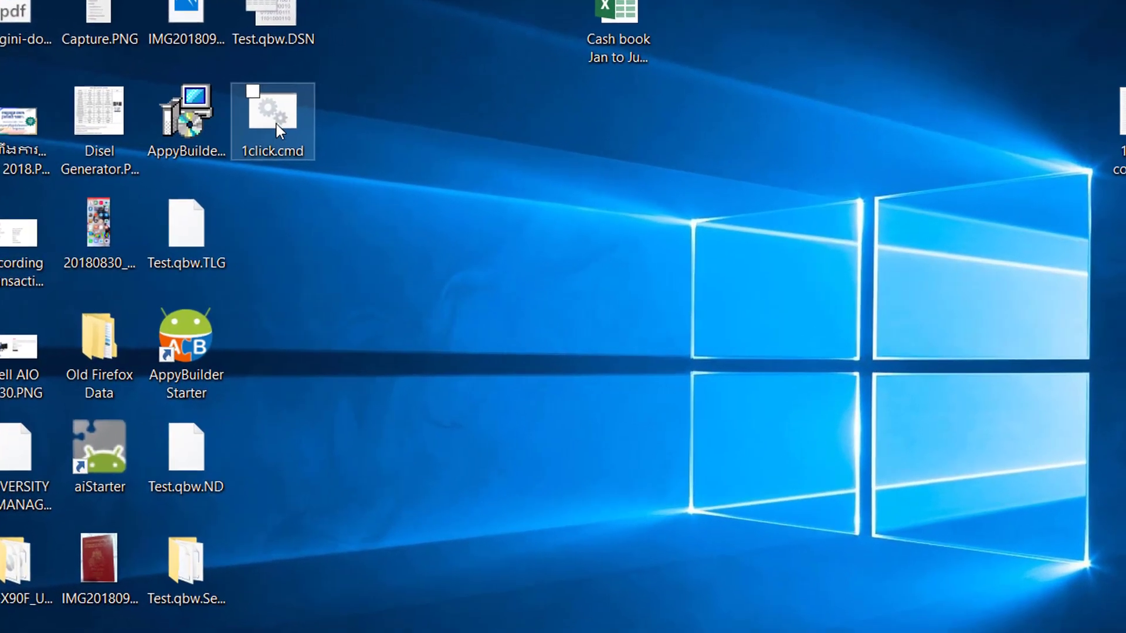
pyautogui.moveTo(472, 168); pyautogui.dragTo(685, 307)
pyautogui.moveTo(595, 333); pyautogui.dragTo(606, 352)
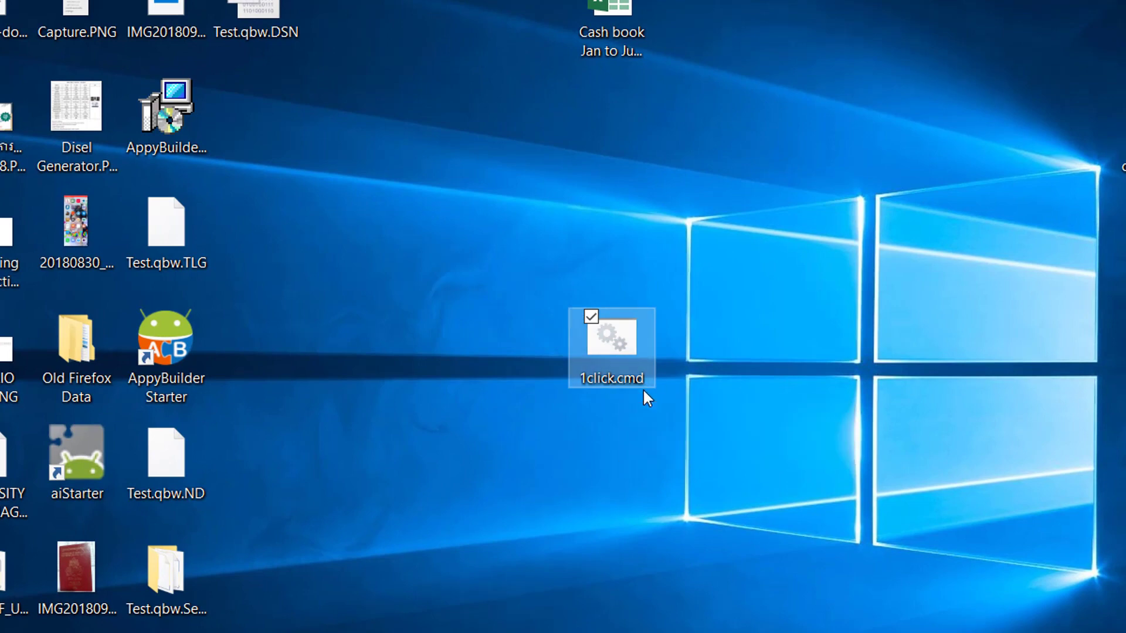
pyautogui.click(538, 334)
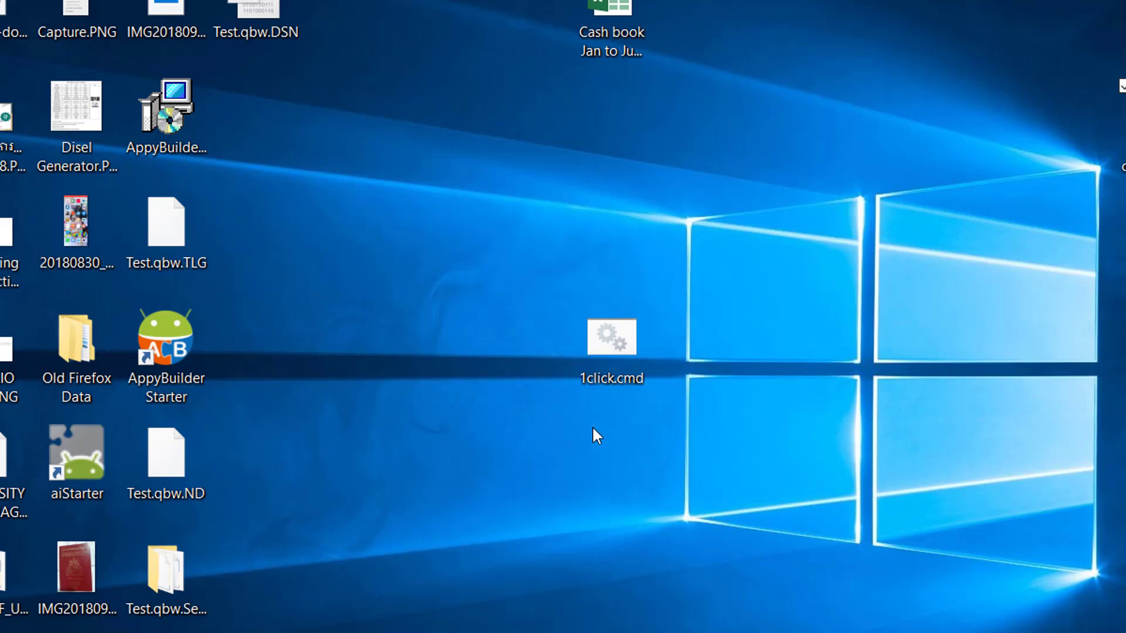
# Refresh the desktop again and bring up the context menu for 1click.cmd
pyautogui.rightClick(445, 186)
pyautogui.click(387, 259)
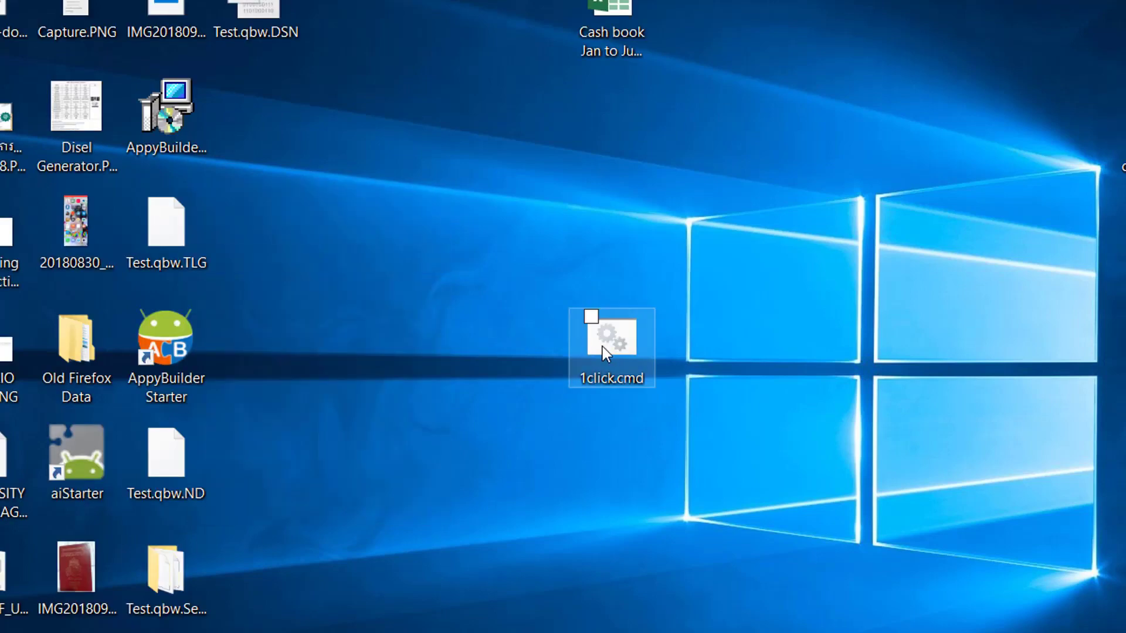
pyautogui.rightClick(603, 347)
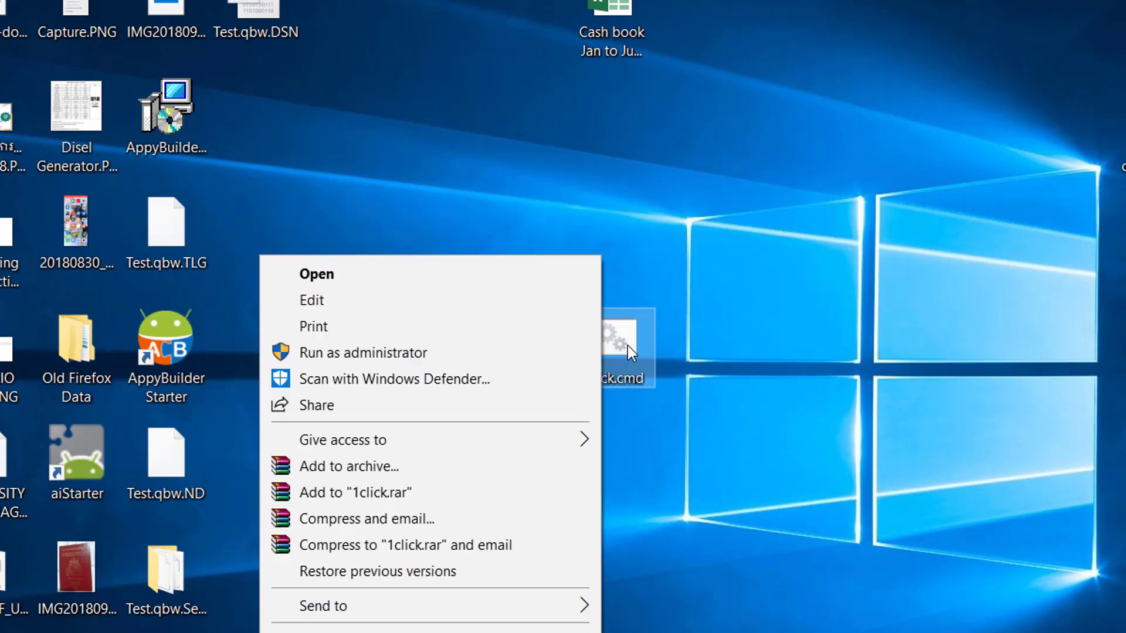
# Run 1click.cmd as administrator until 'Product activation successful', then answer N to close it
pyautogui.click(363, 351)
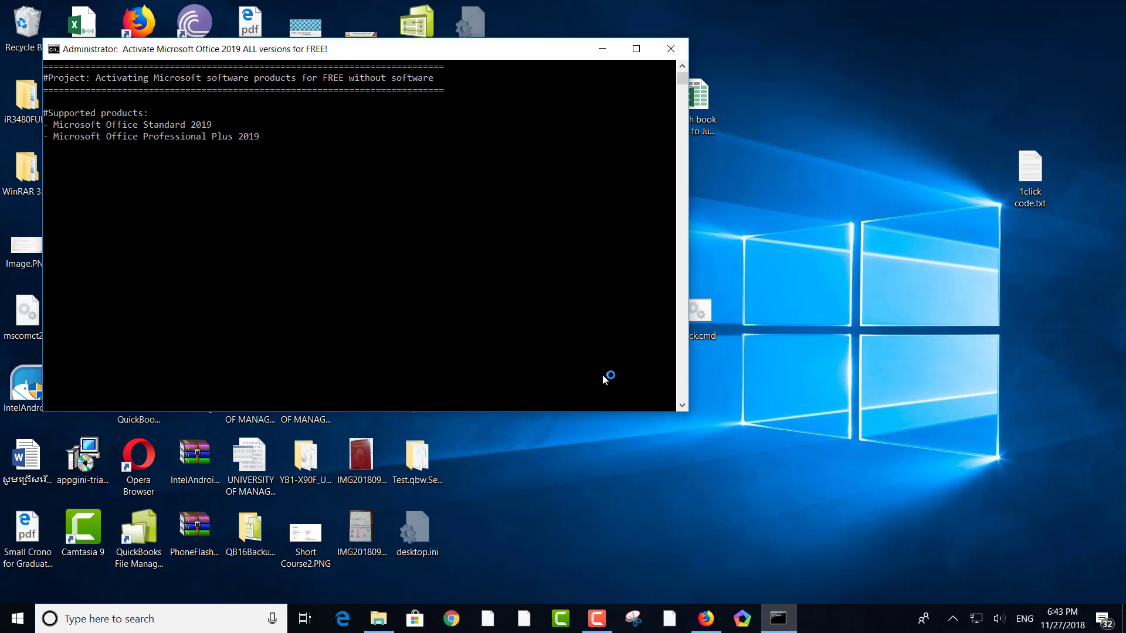
pyautogui.click(124, 148)
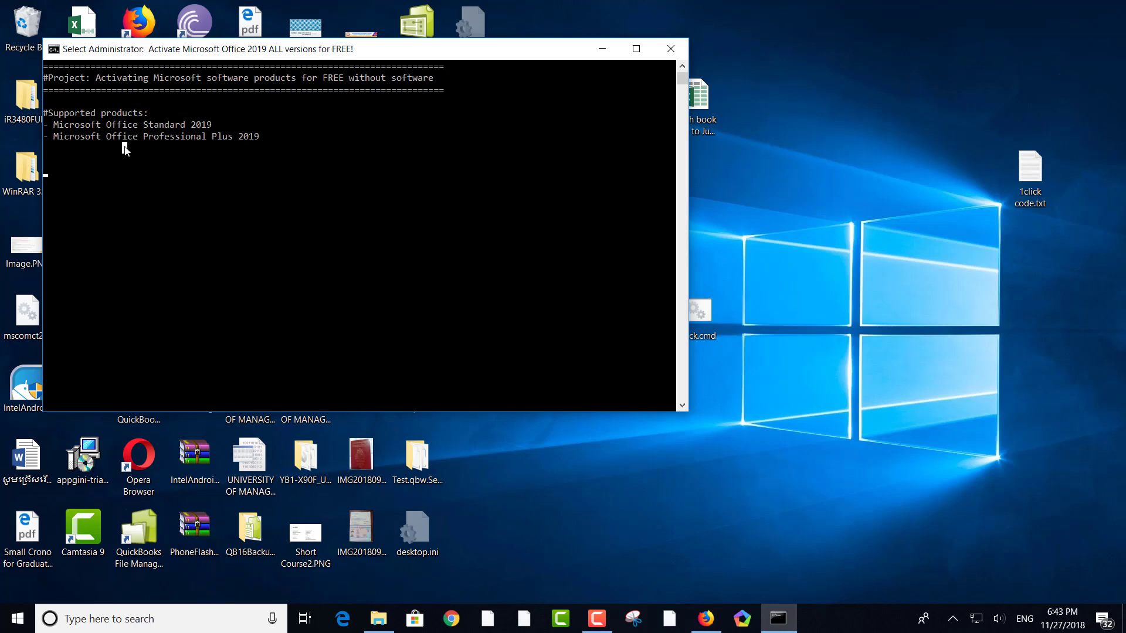
pyautogui.moveTo(326, 53); pyautogui.dragTo(389, 56)
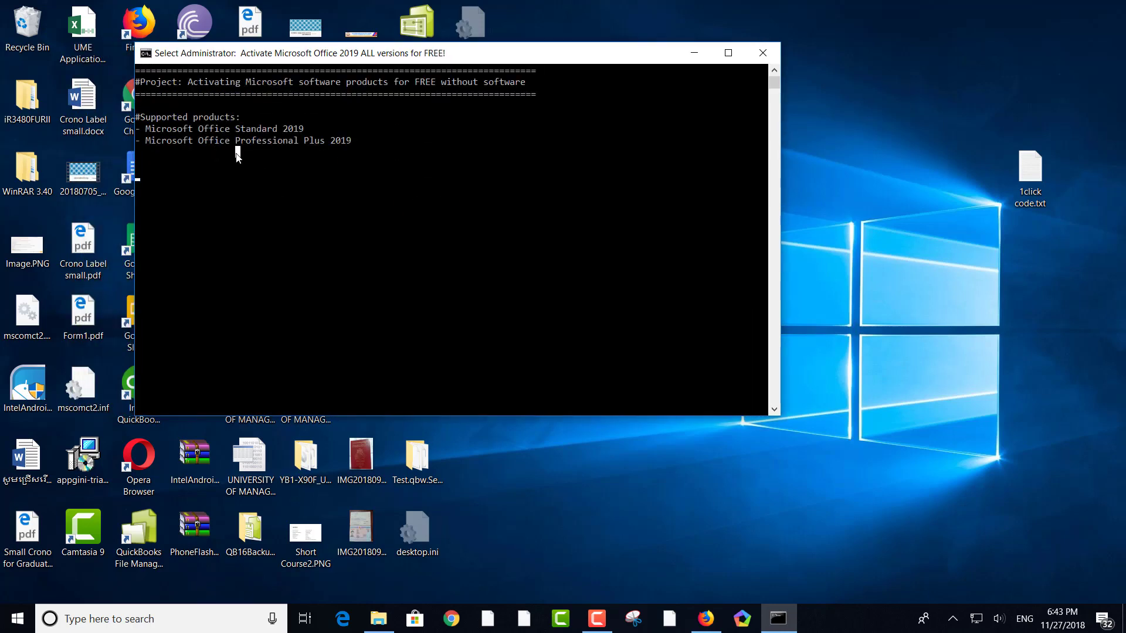
pyautogui.click(348, 142)
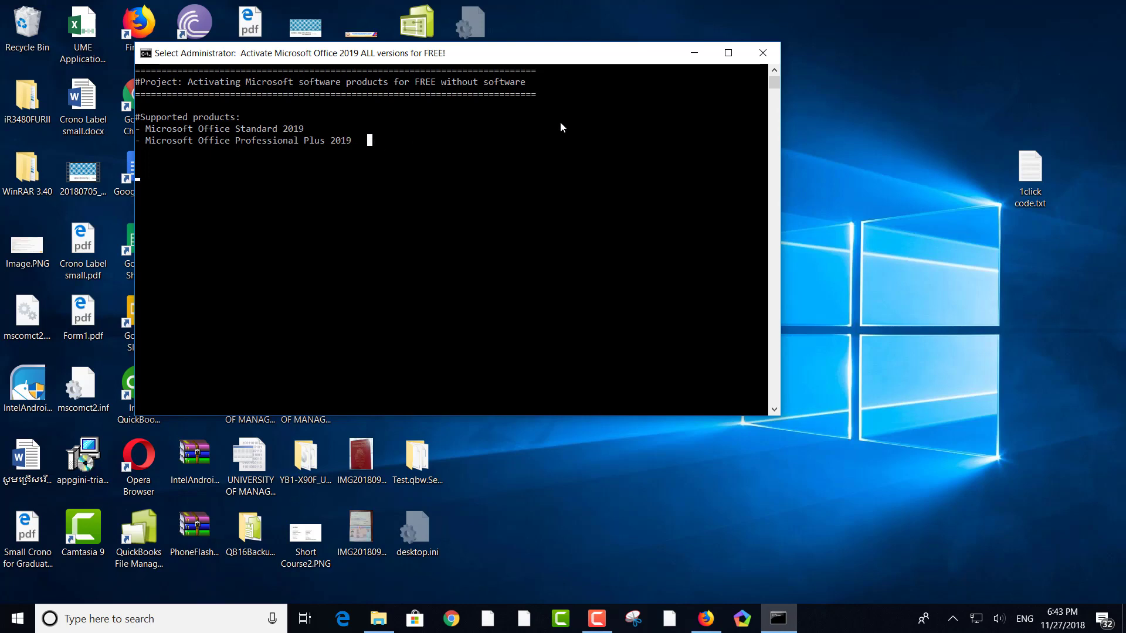
pyautogui.press('Escape')
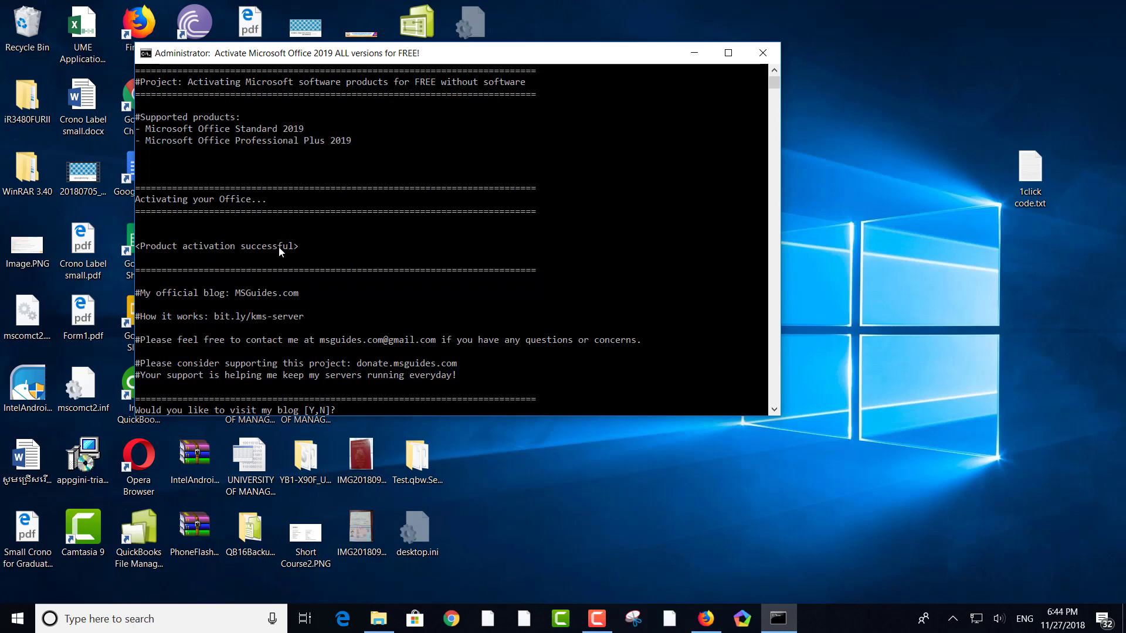
pyautogui.scroll(-1, 184, 347)
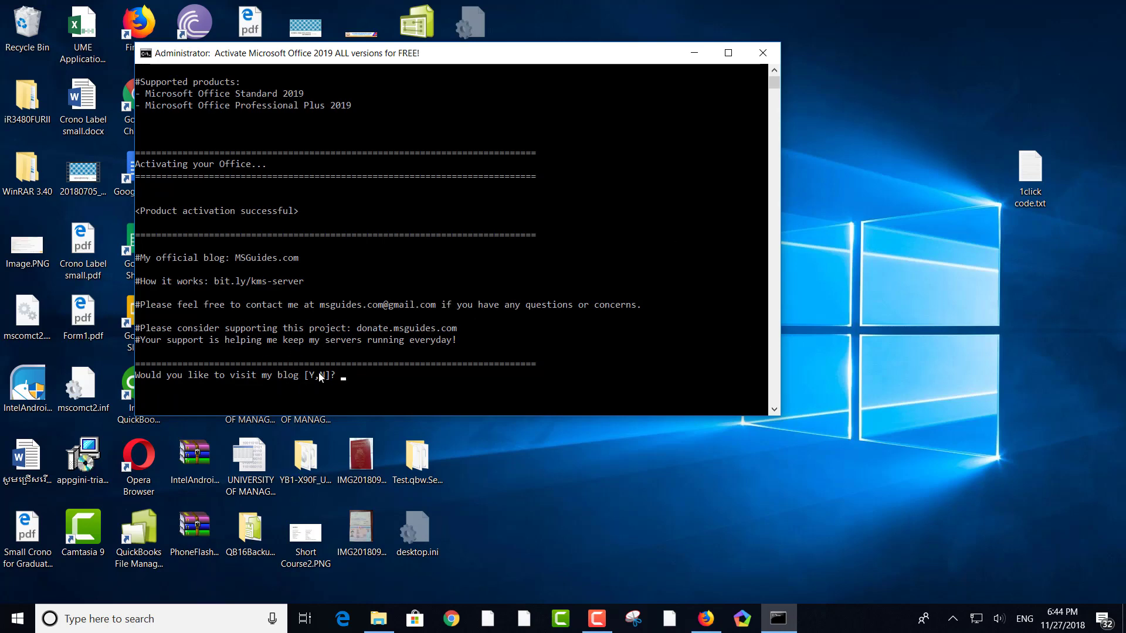
pyautogui.press('n')
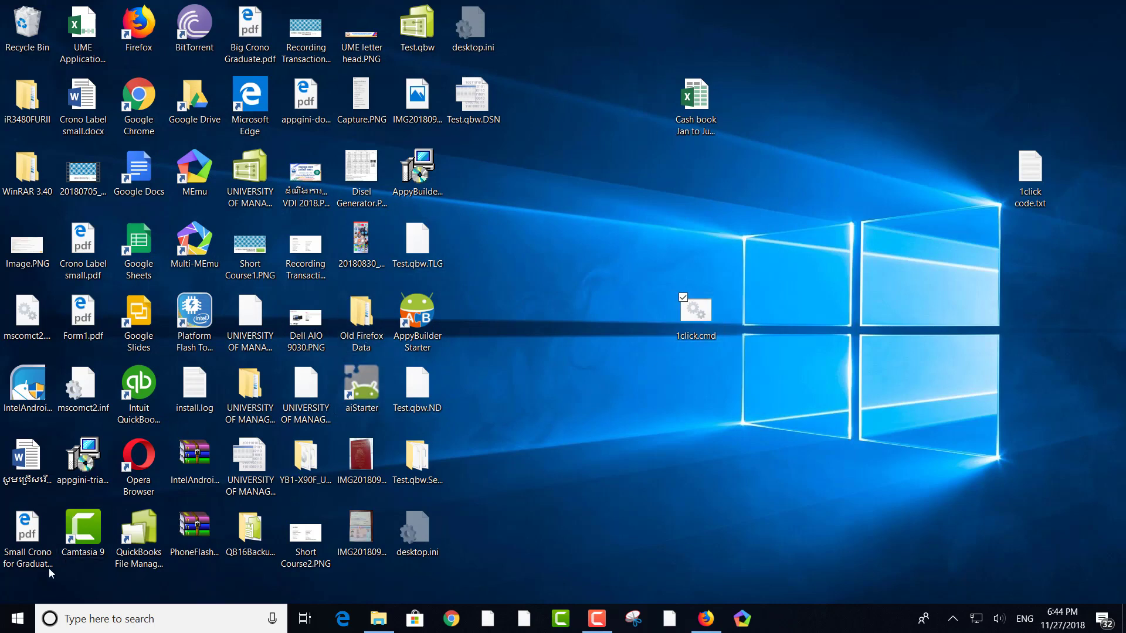
# Launch Word from Start, accept the licence terms, and create a blank document
pyautogui.click(16, 619)
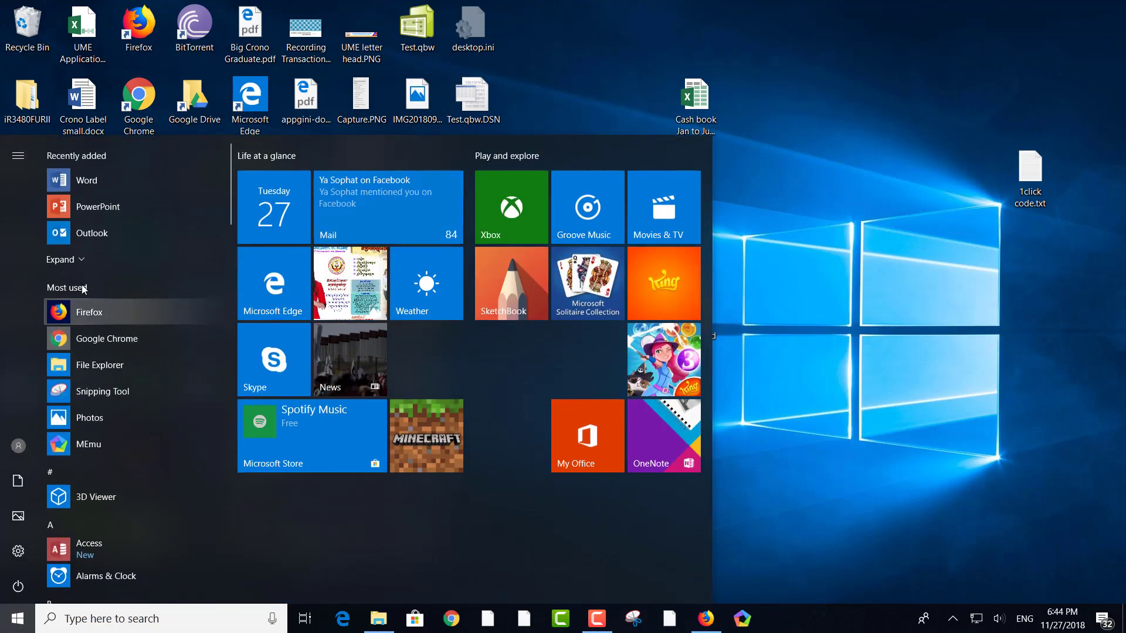
pyautogui.click(113, 179)
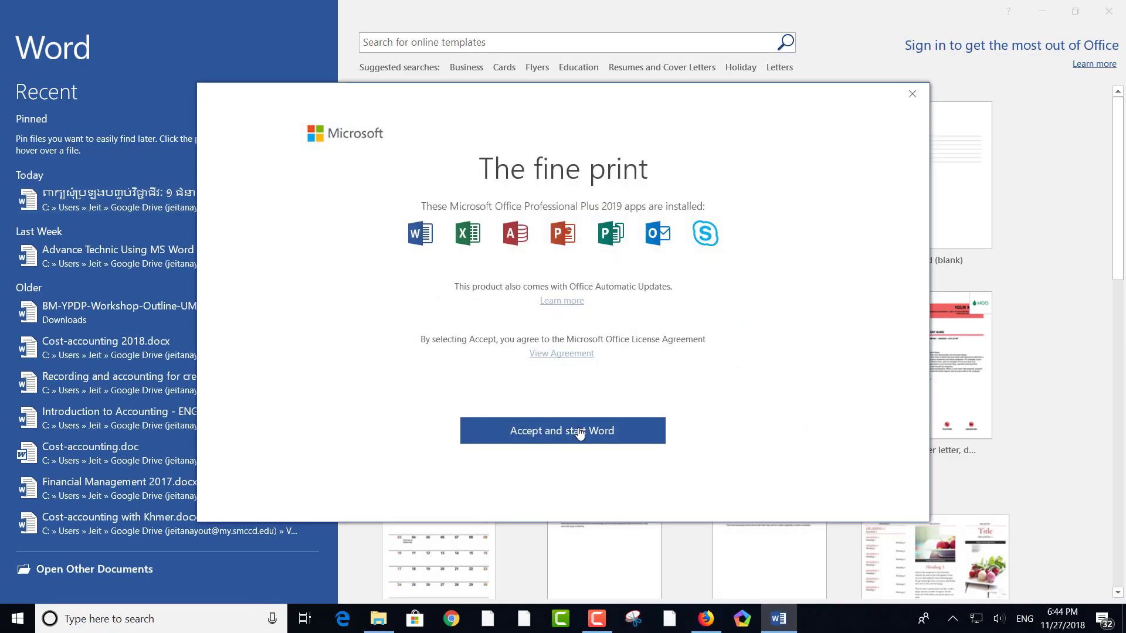
pyautogui.click(578, 430)
pyautogui.click(430, 261)
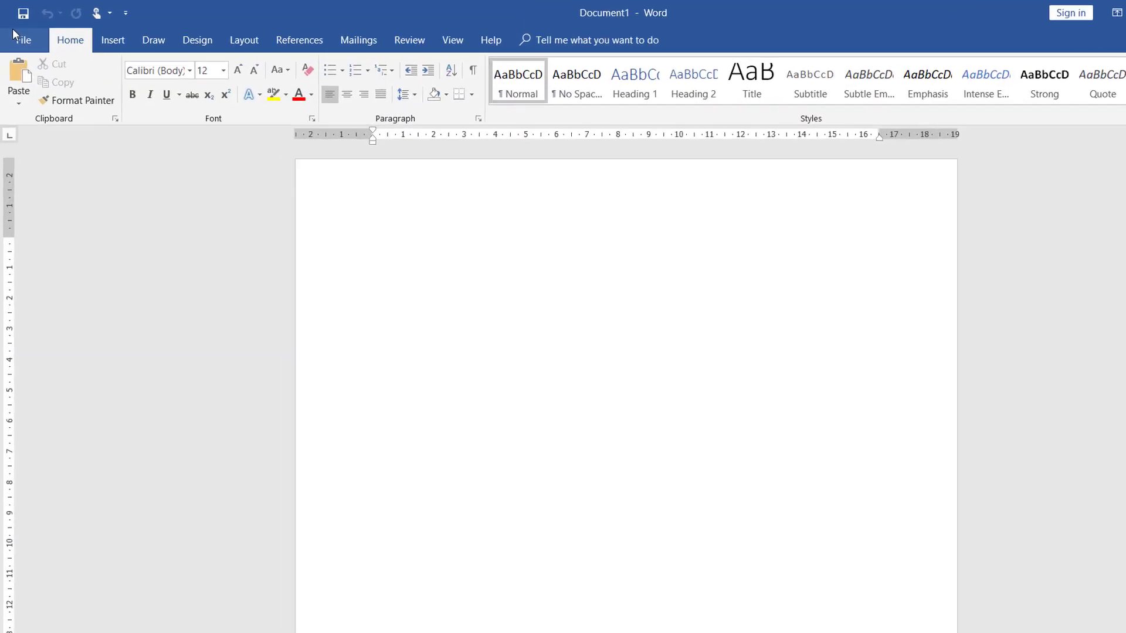
# Check the Account page shows Office Professional Plus 2019 activated, version 1808 (Build 10730.20102)
pyautogui.click(13, 31)
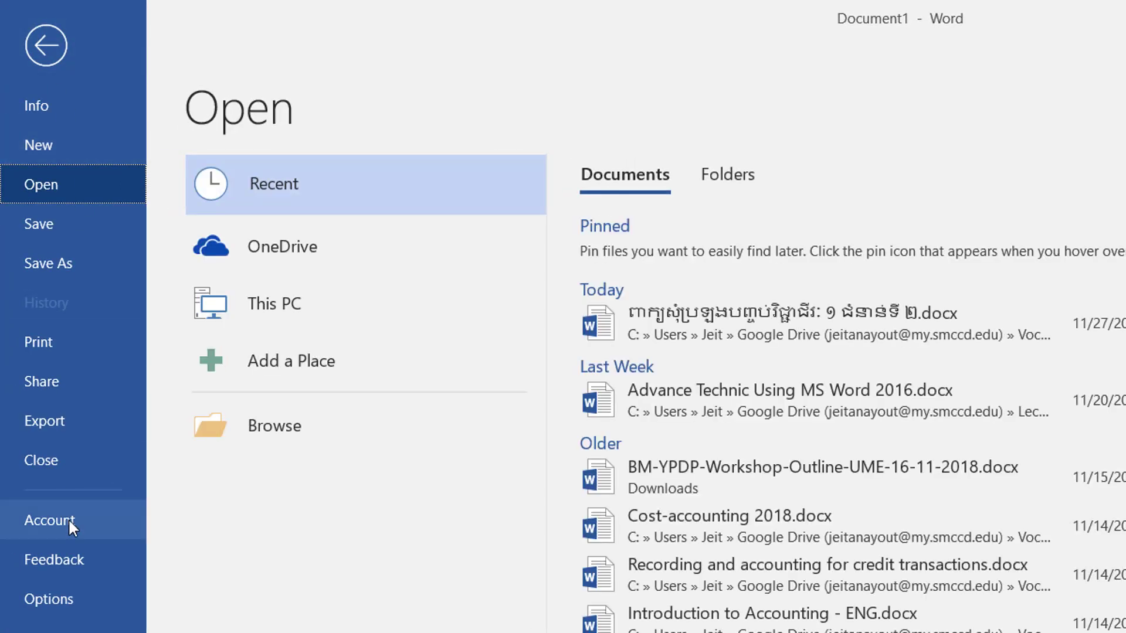
pyautogui.click(68, 518)
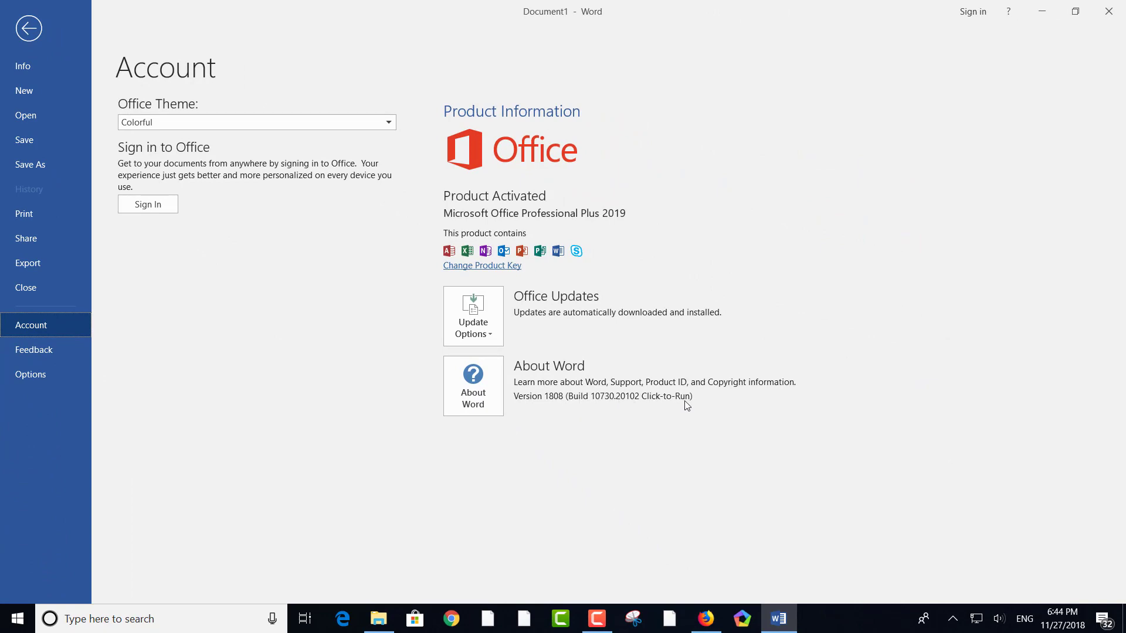
pyautogui.click(469, 404)
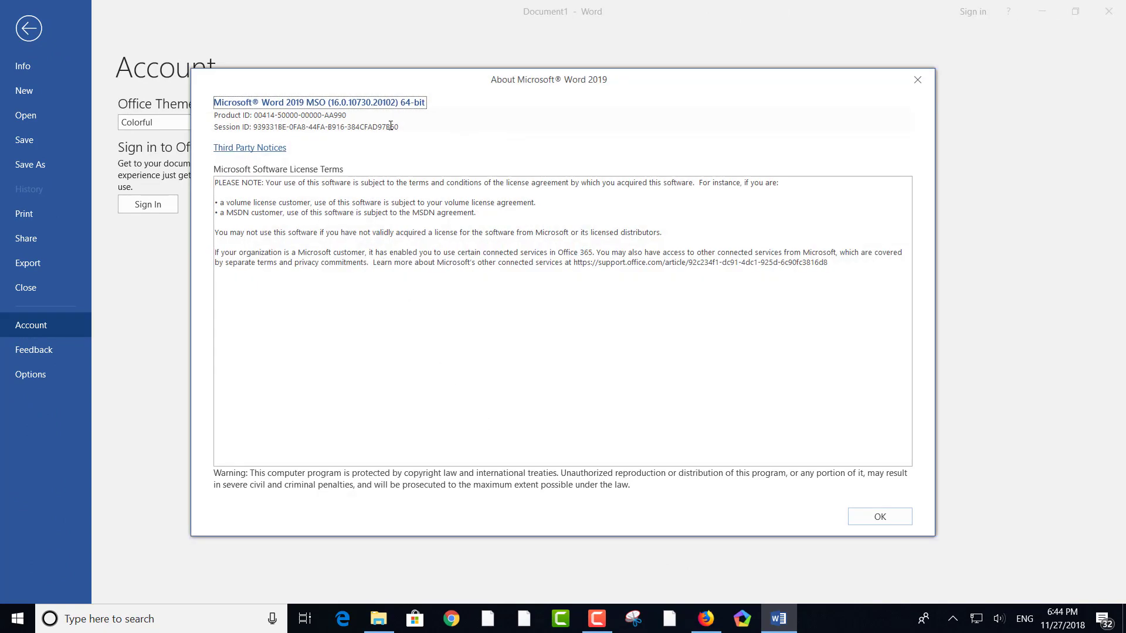
pyautogui.click(917, 79)
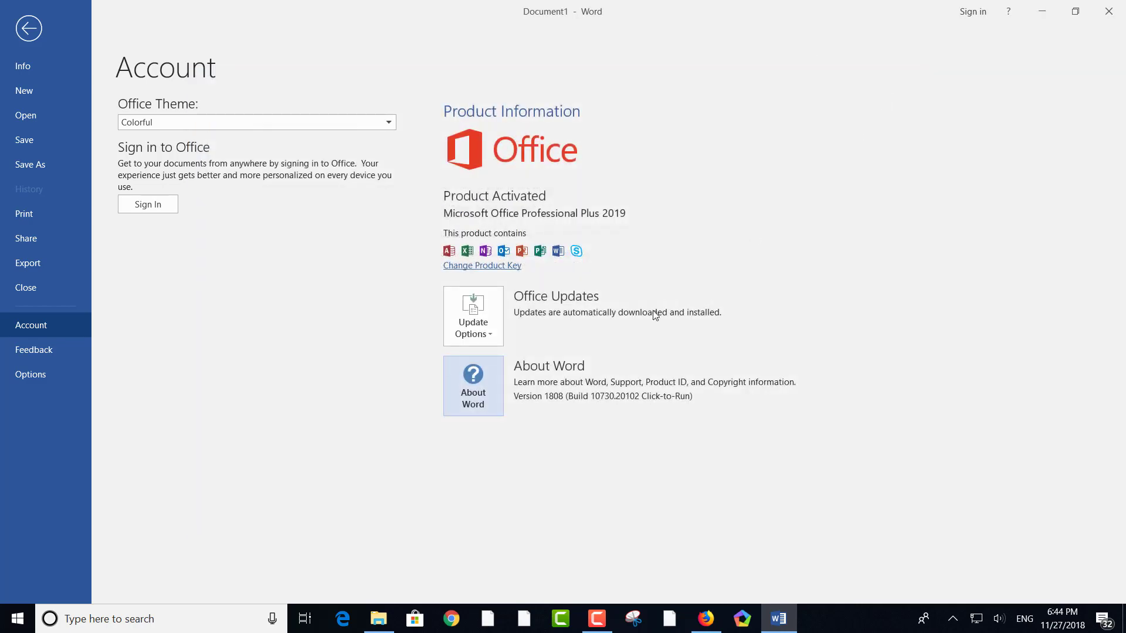